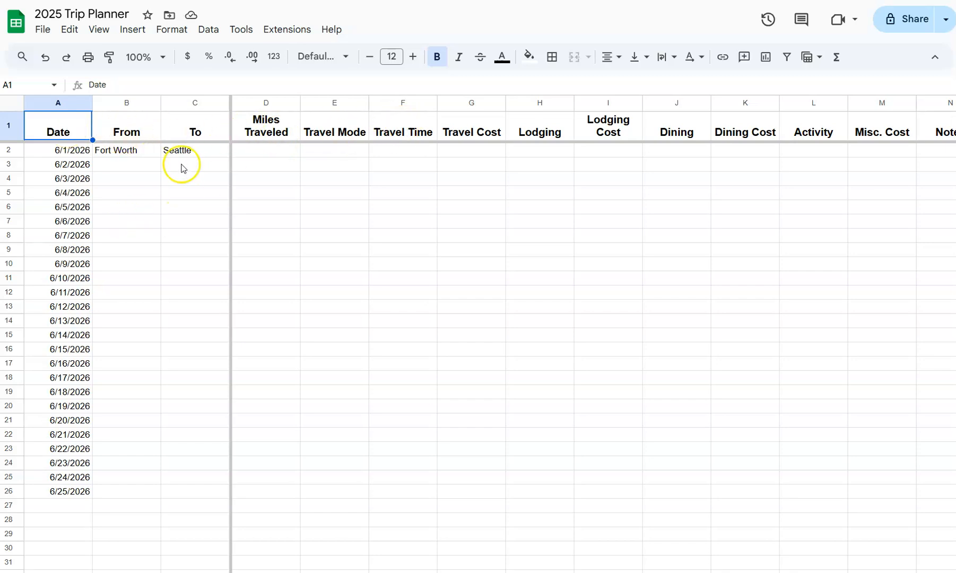
# Check the frozen header row and the frozen Date, From and To columns by browsing down and across the planner.
pyautogui.scroll(-6, 189, 226)
pyautogui.scroll(5, 190, 229)
pyautogui.scroll(-5, 190, 231)
pyautogui.scroll(10, 187, 230)
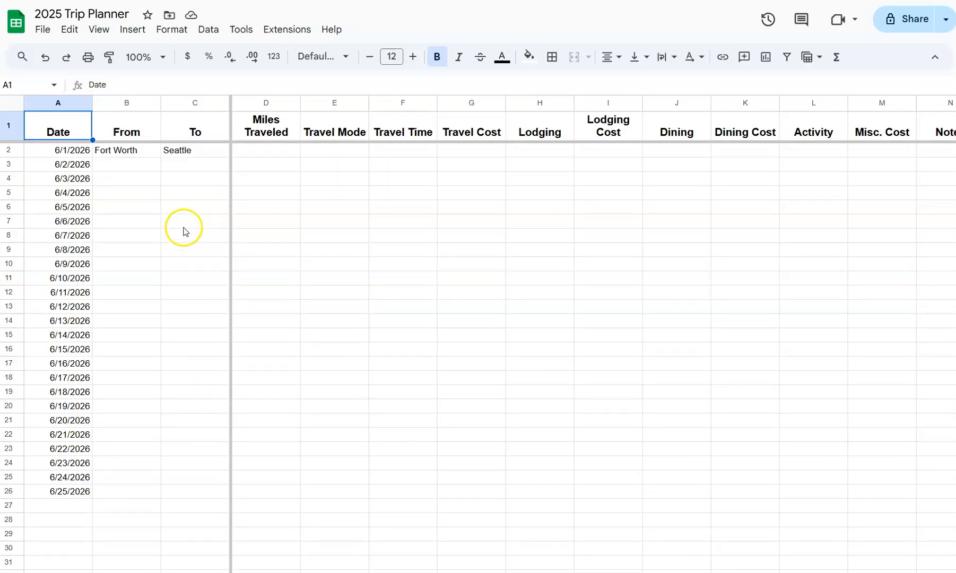
pyautogui.click(298, 228)
pyautogui.press('Right')
pyautogui.press('Right')
pyautogui.press('Right')
pyautogui.press('Right')
pyautogui.press('Right')
pyautogui.press('Right')
pyautogui.press('Right')
pyautogui.press('Right')
pyautogui.press('Right')
pyautogui.press('Right')
pyautogui.press('Right')
pyautogui.press('Right')
pyautogui.press('Right')
pyautogui.press('Right')
pyautogui.press('Right')
pyautogui.press('Right')
pyautogui.press('Left')
pyautogui.press('Left')
pyautogui.press('Left')
pyautogui.press('Left')
pyautogui.press('Left')
pyautogui.press('Left')
pyautogui.press('Left')
pyautogui.press('Left')
pyautogui.press('Left')
pyautogui.press('Left')
pyautogui.press('Left')
pyautogui.press('Left')
pyautogui.press('Left')
pyautogui.press('Left')
pyautogui.press('Left')
pyautogui.press('Left')
pyautogui.press('Left')
pyautogui.press('Left')
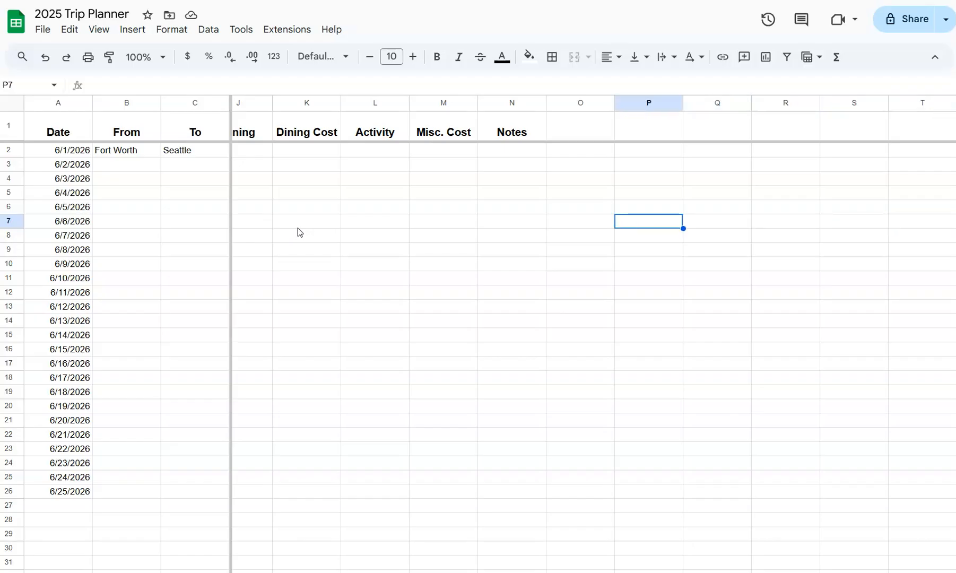
pyautogui.press('Right')
pyautogui.press('Right')
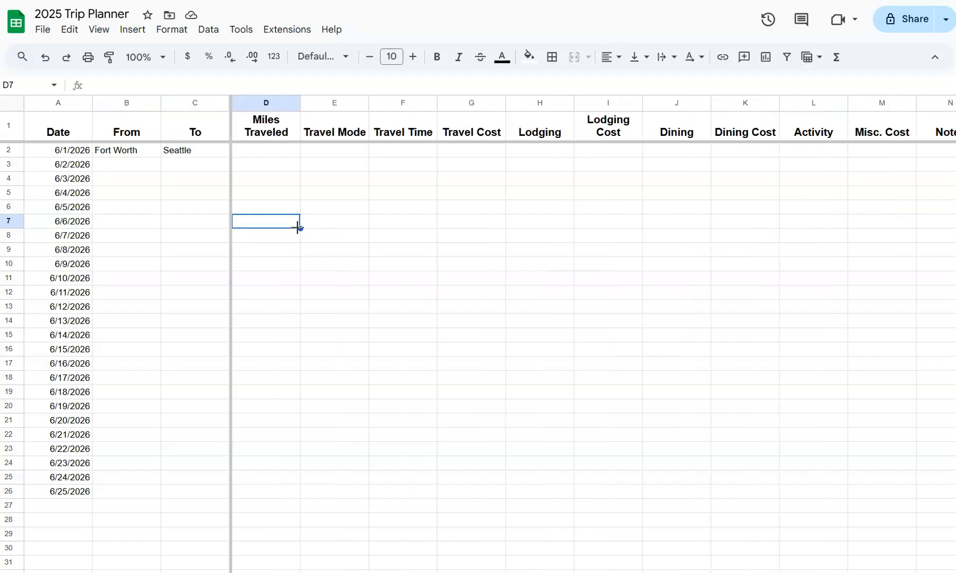
pyautogui.press('Left')
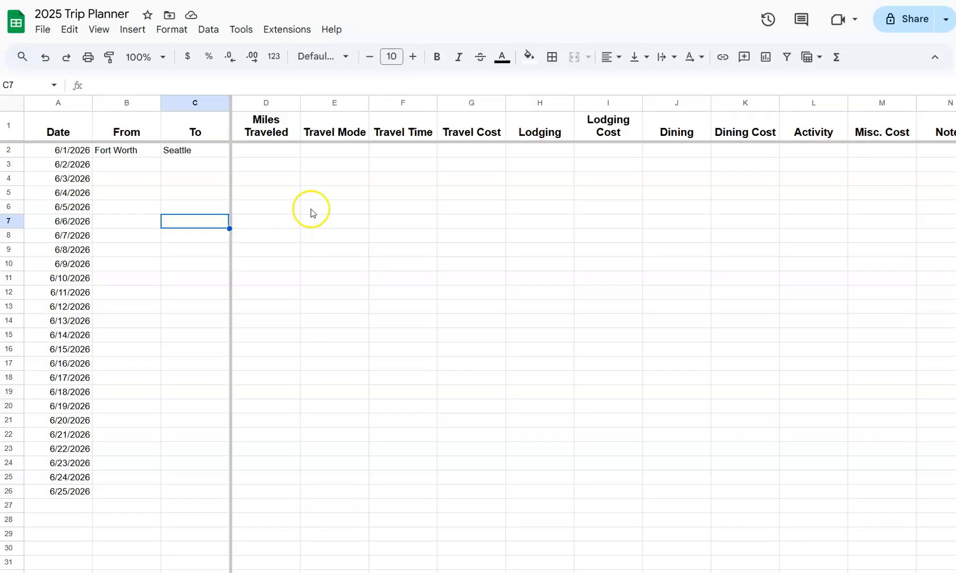
pyautogui.click(262, 121)
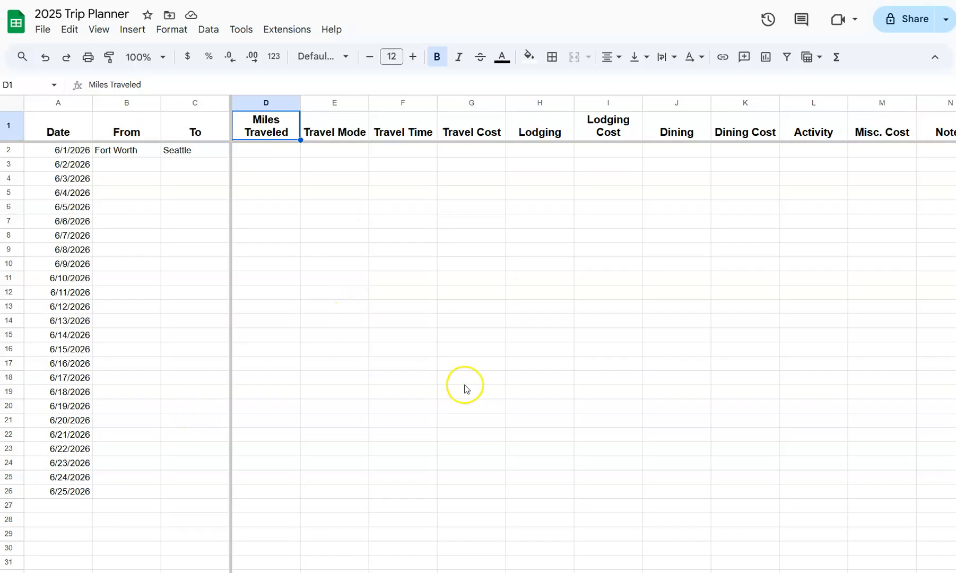
pyautogui.click(61, 253)
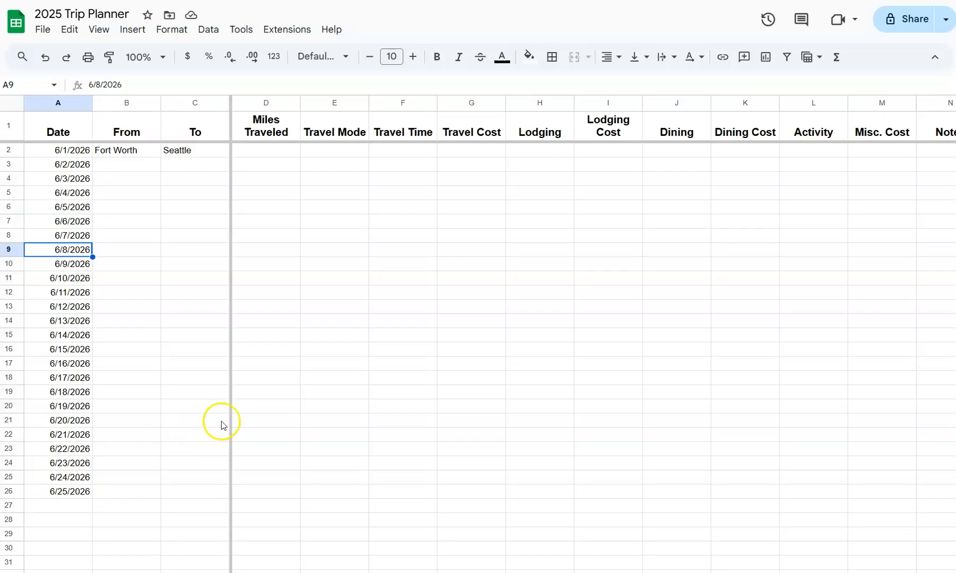
pyautogui.click(292, 409)
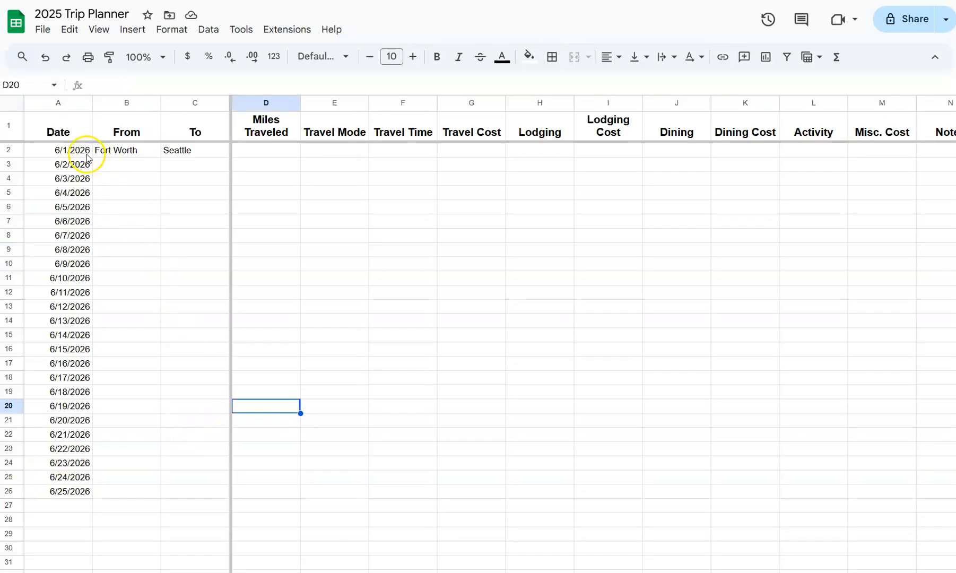
pyautogui.moveTo(72, 151); pyautogui.dragTo(189, 495)
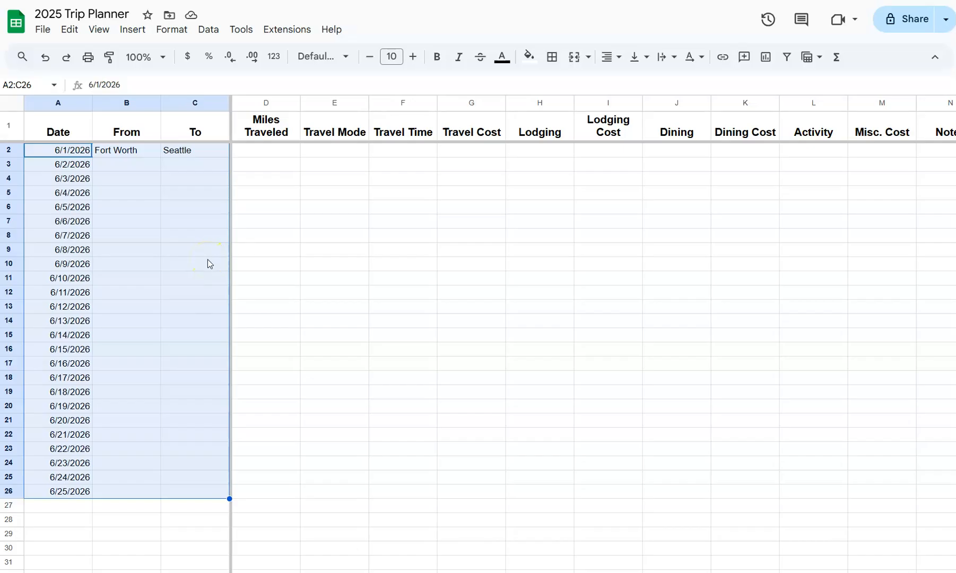
pyautogui.click(277, 258)
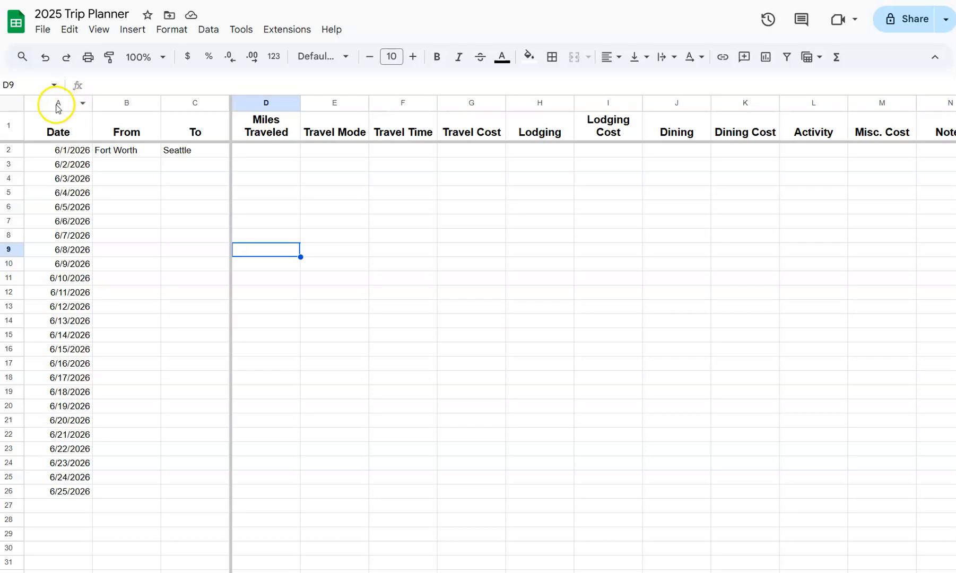
# Set the font size of all cells in the sheet to 15.
pyautogui.click(13, 107)
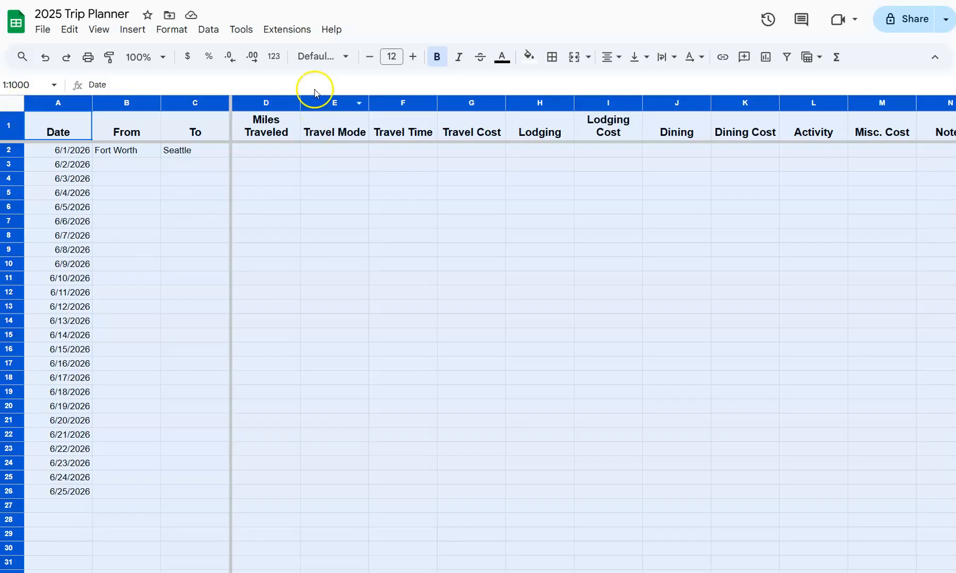
pyautogui.click(414, 57)
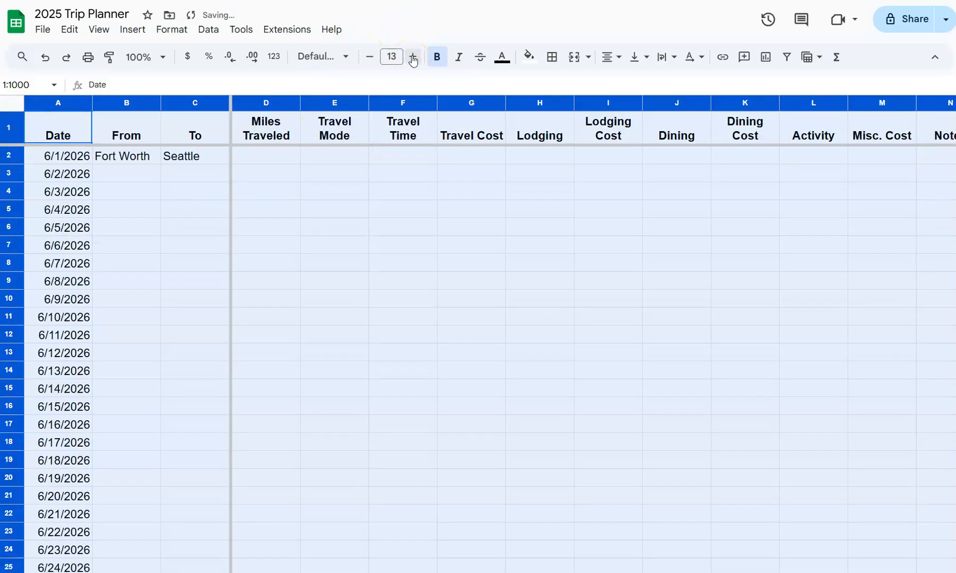
pyautogui.click(413, 56)
pyautogui.click(414, 57)
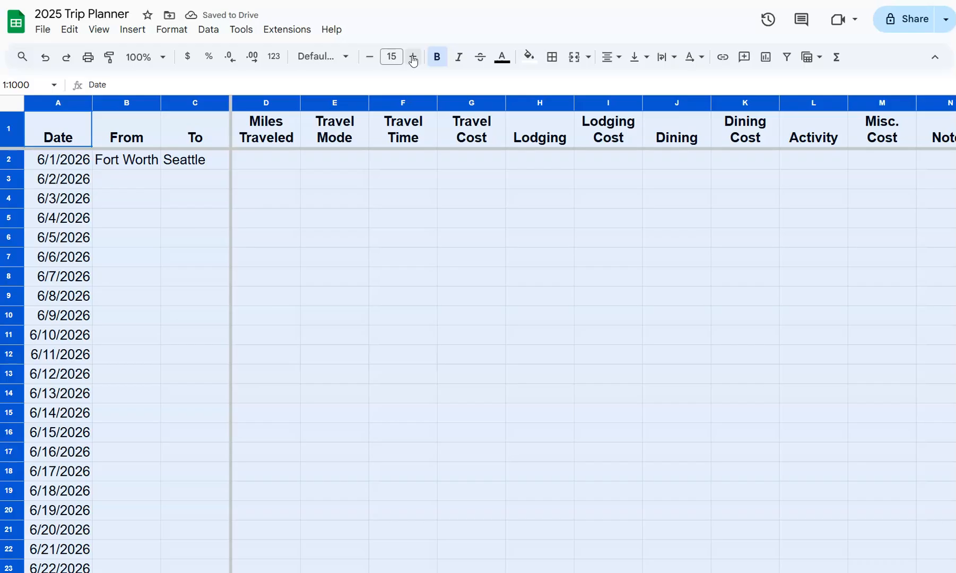
pyautogui.click(408, 216)
pyautogui.click(240, 126)
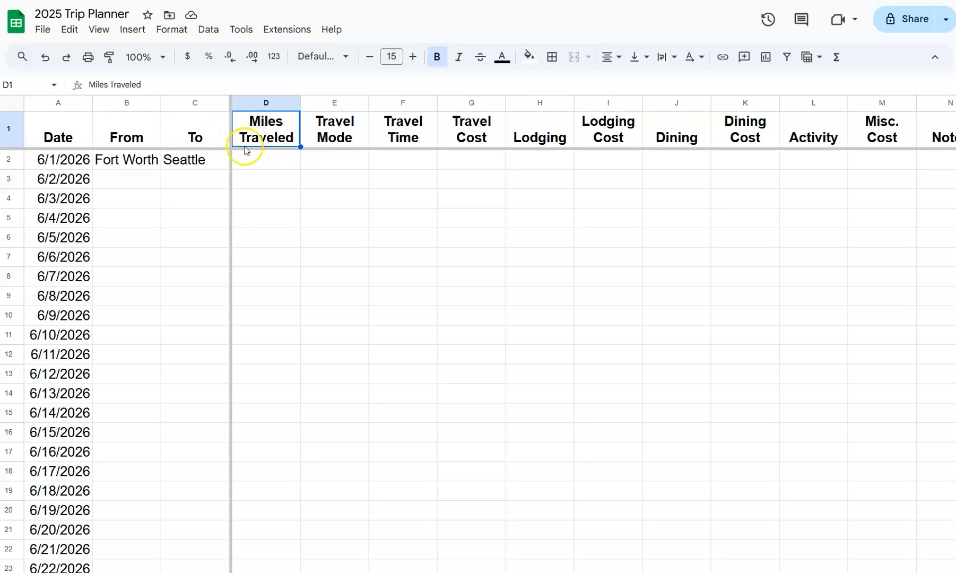
pyautogui.click(45, 162)
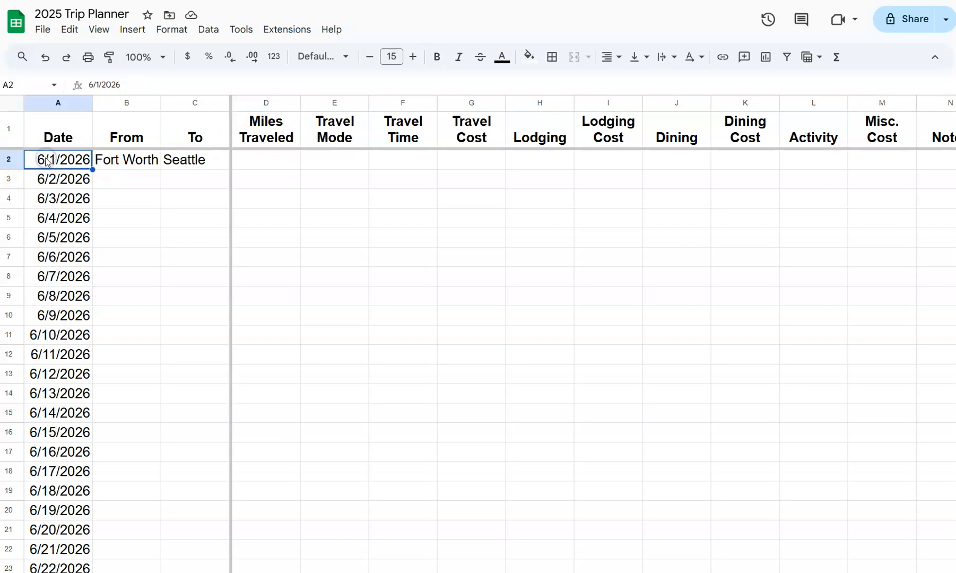
pyautogui.click(65, 181)
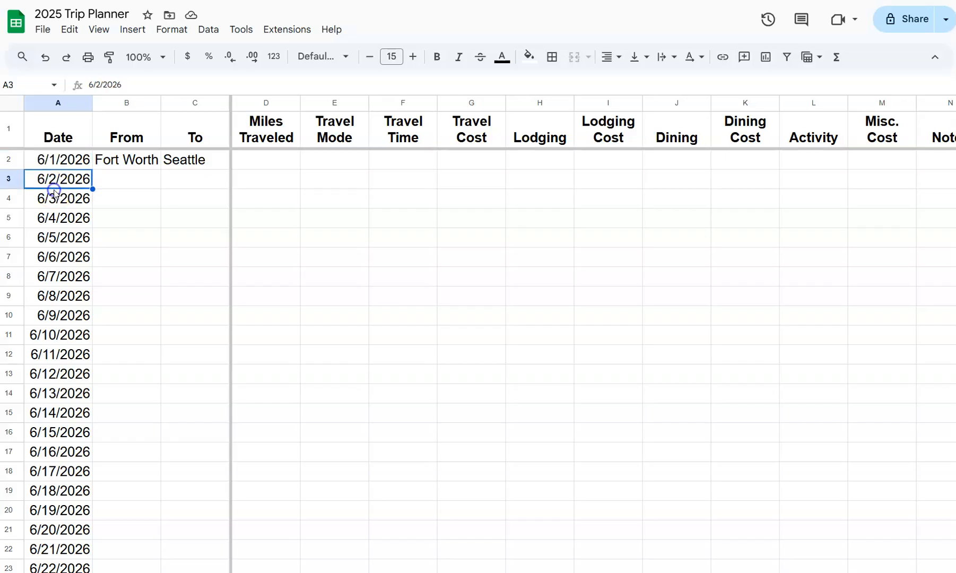
pyautogui.click(58, 236)
pyautogui.click(57, 276)
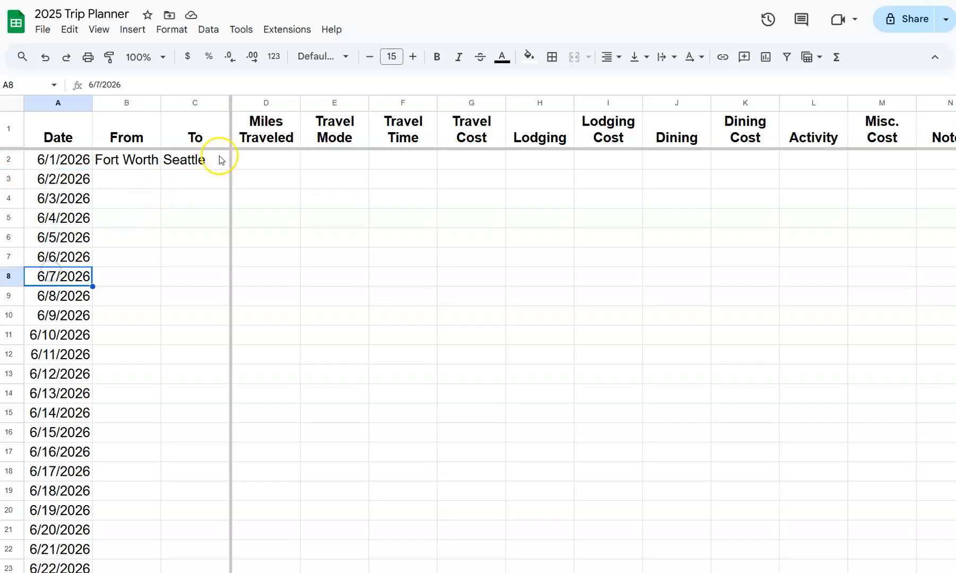
pyautogui.click(252, 139)
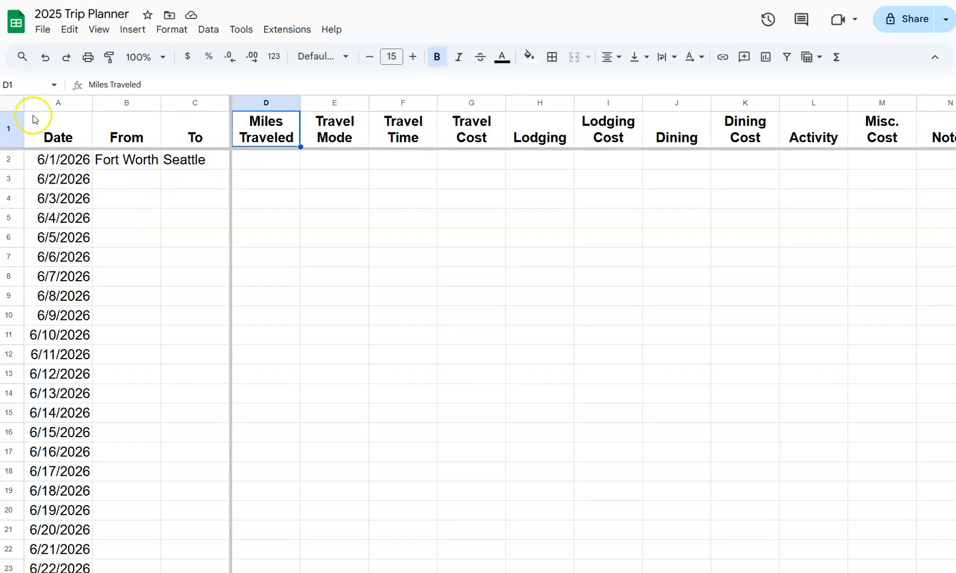
# Enlarge the text of the entire header row to font size 20.
pyautogui.click(11, 132)
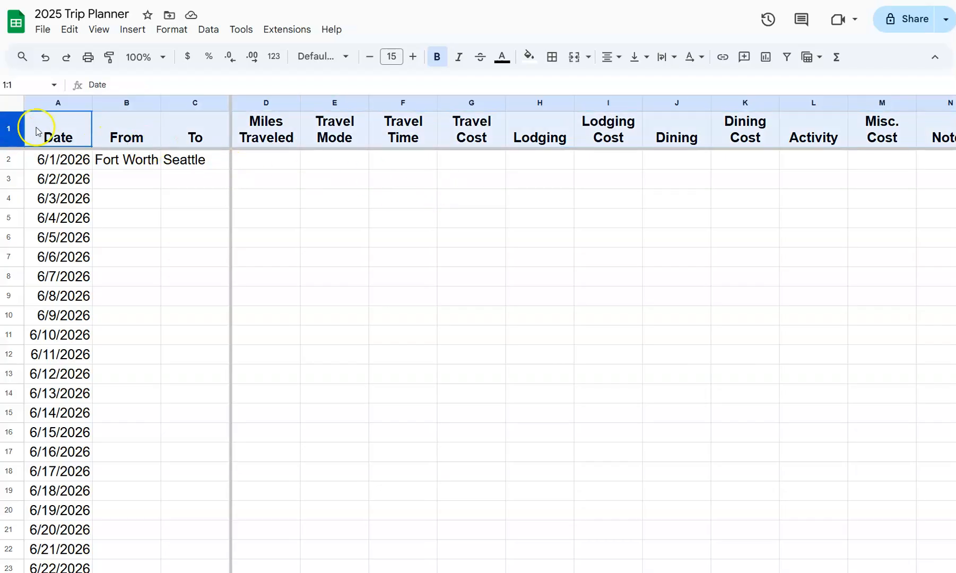
pyautogui.click(414, 57)
pyautogui.click(414, 57)
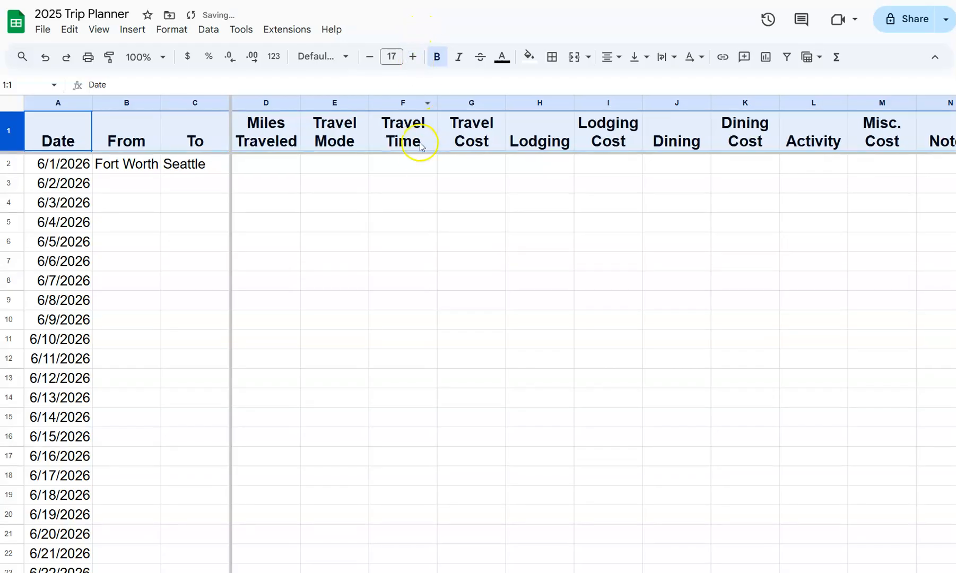
pyautogui.click(420, 173)
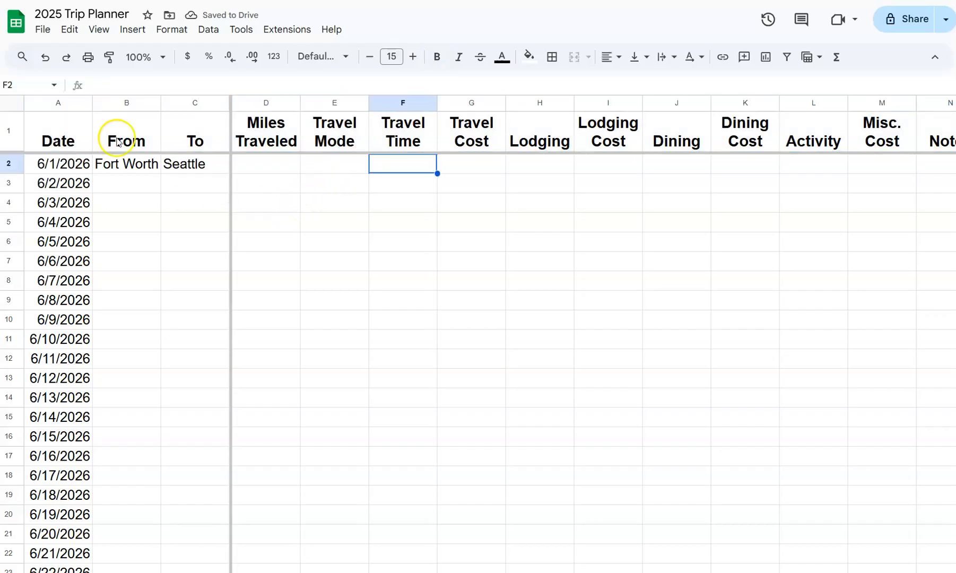
pyautogui.click(8, 133)
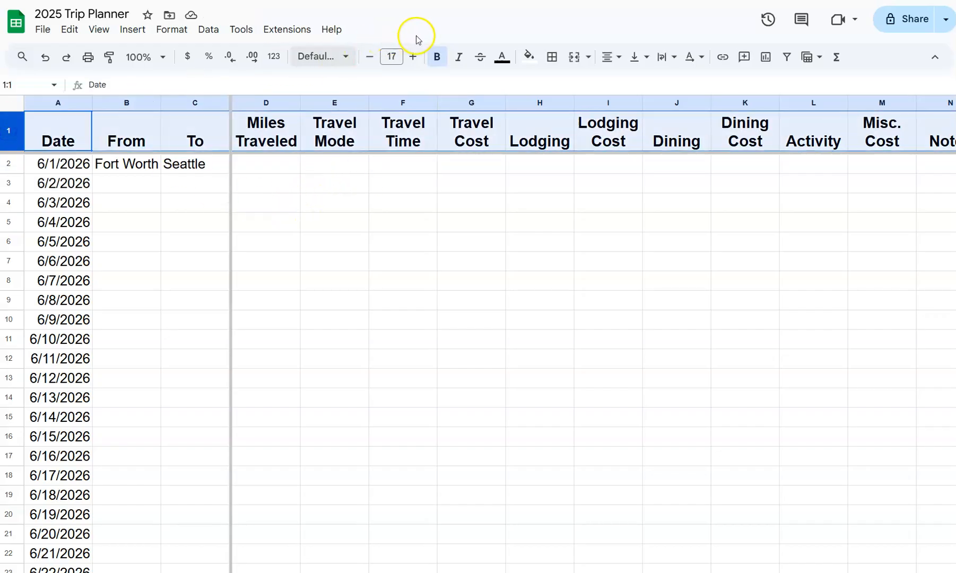
pyautogui.click(412, 57)
pyautogui.click(415, 58)
pyautogui.click(414, 57)
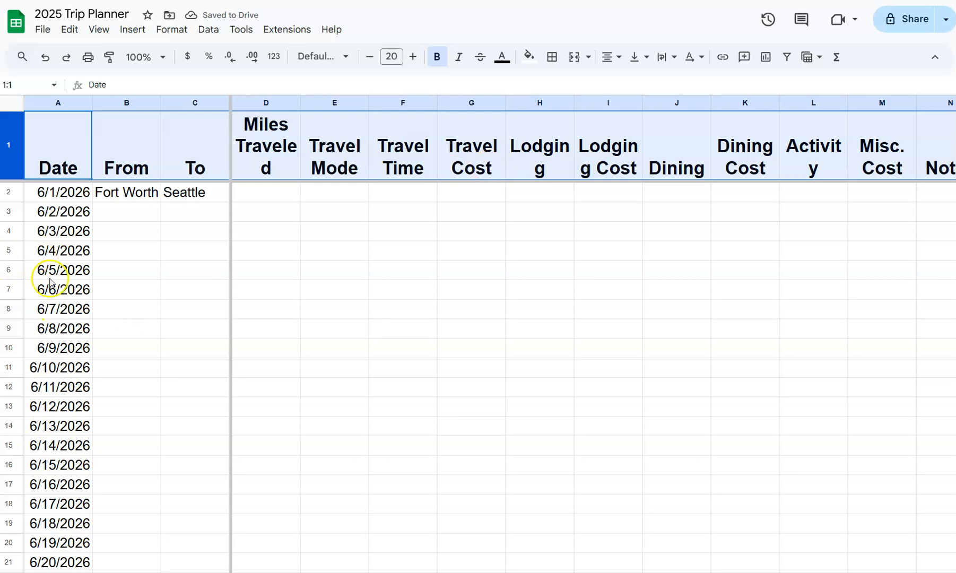
pyautogui.click(333, 386)
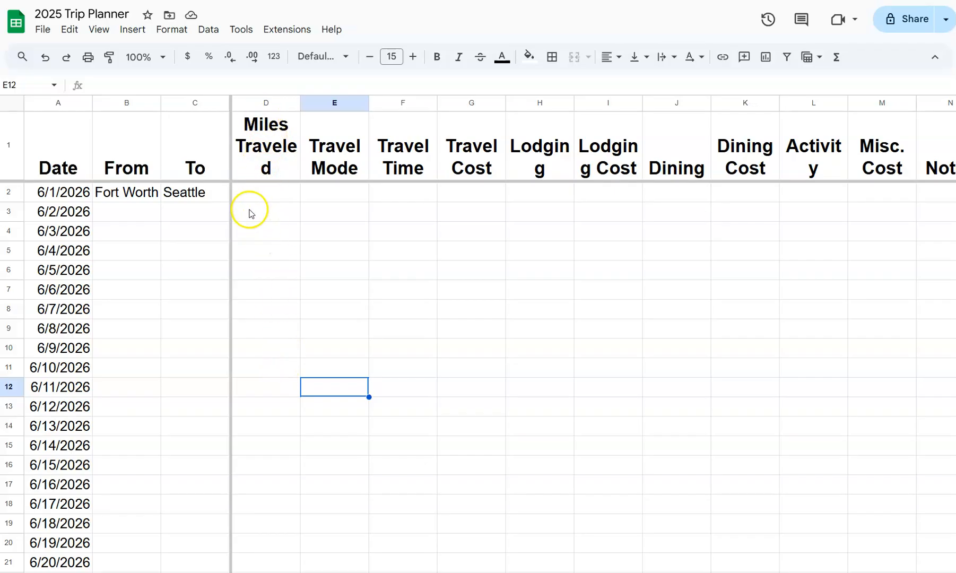
# Reduce the font size of only the Miles Traveled header cell to 18.
pyautogui.click(265, 139)
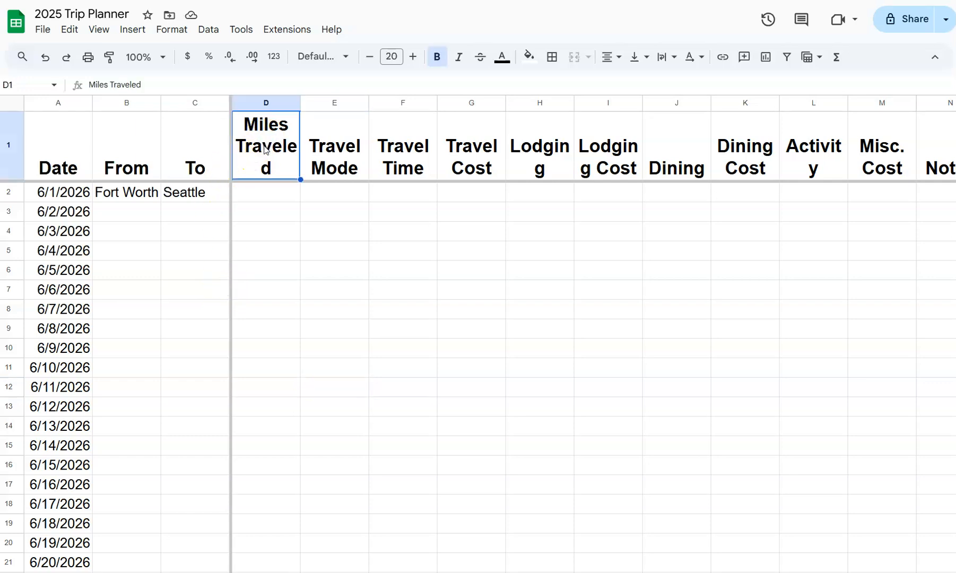
pyautogui.click(370, 57)
pyautogui.click(370, 57)
pyautogui.click(370, 57)
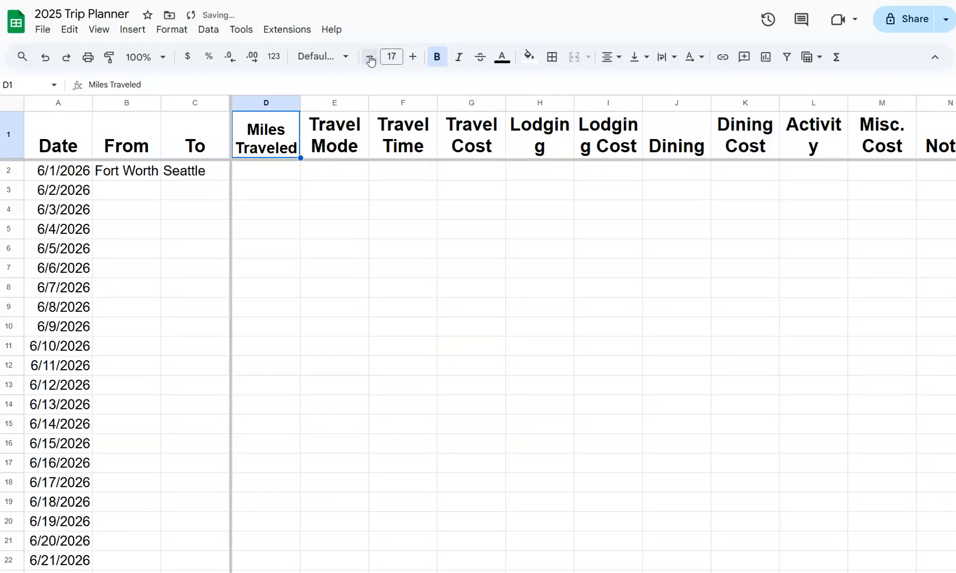
pyautogui.click(276, 147)
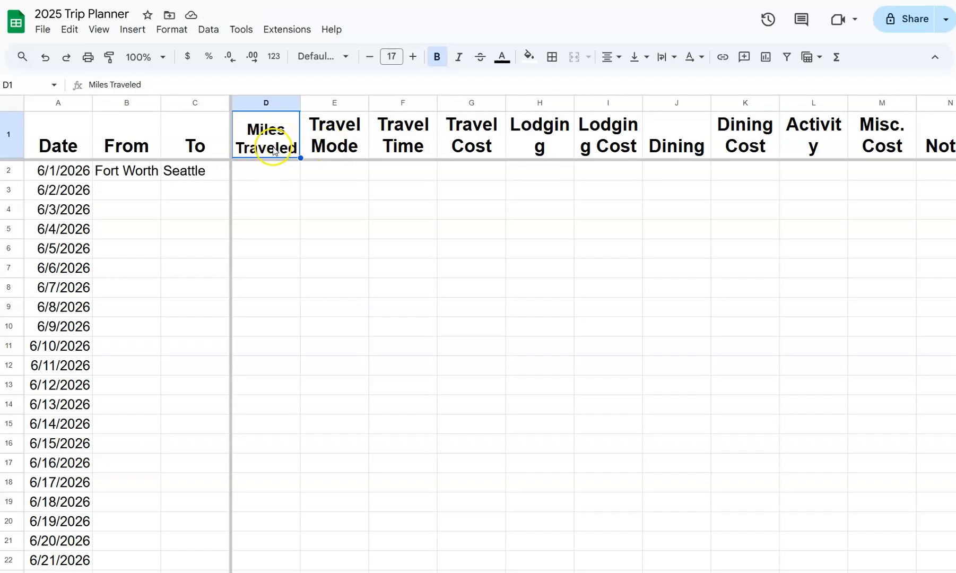
pyautogui.hotkey('ctrl', 'shift', '.')
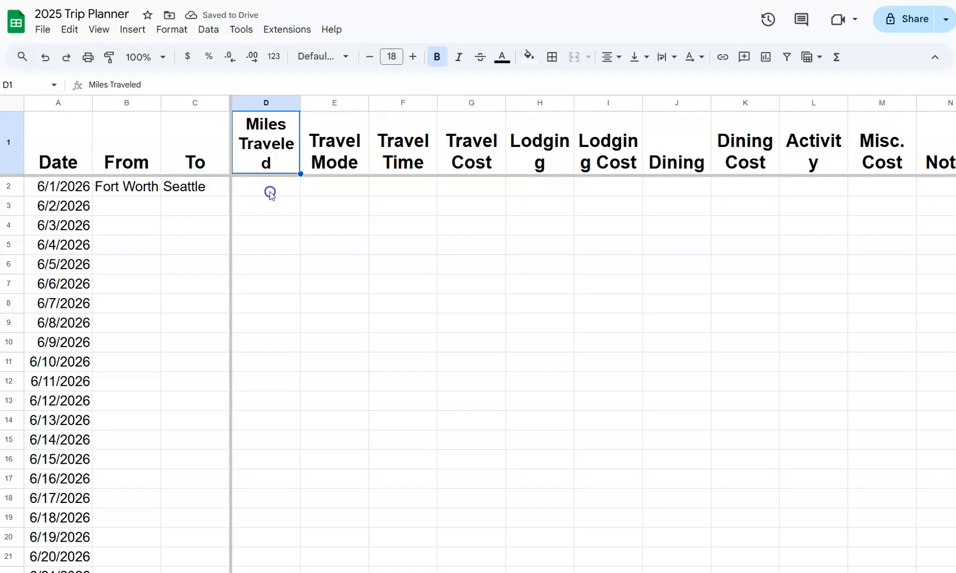
pyautogui.click(271, 191)
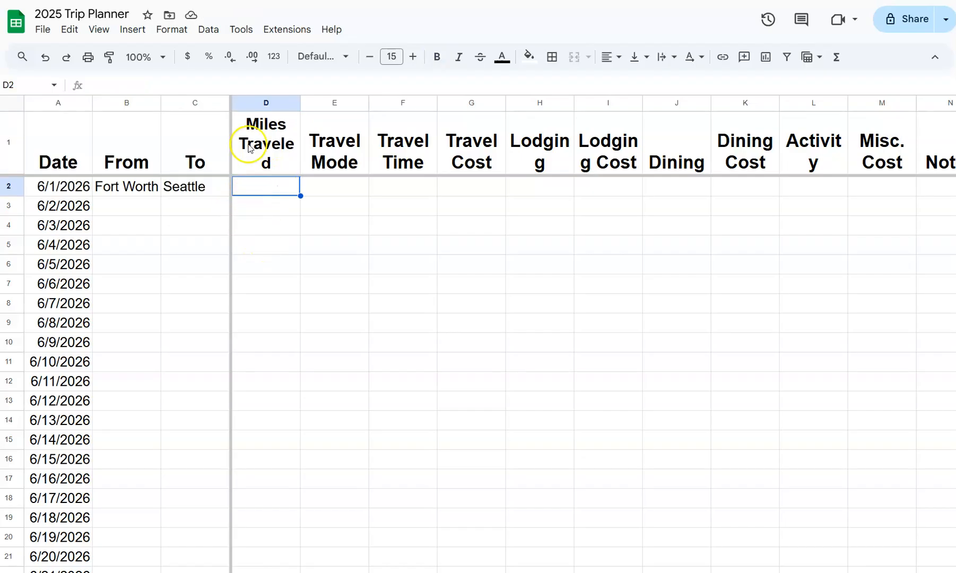
# Widen the Miles Traveled column until the word "Traveled" in its header fits on one line.
pyautogui.click(253, 102)
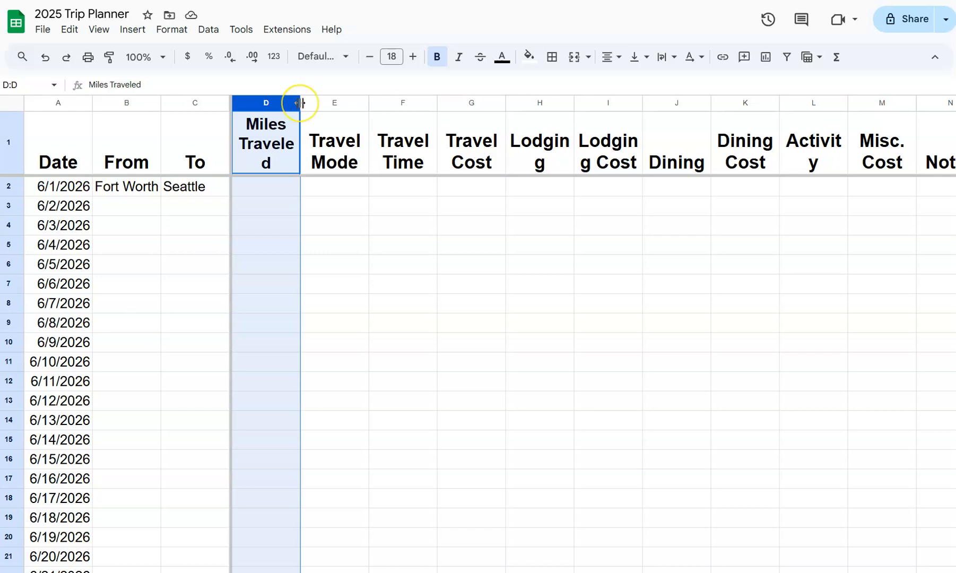
pyautogui.moveTo(300, 103); pyautogui.dragTo(315, 104)
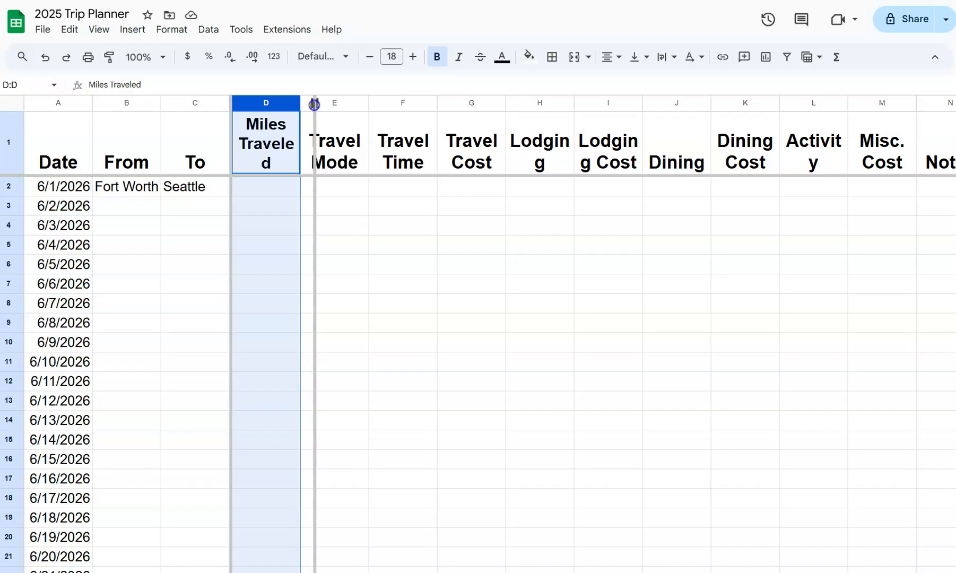
pyautogui.moveTo(314, 104)
pyautogui.mouseDown()
pyautogui.moveTo(325, 104)
pyautogui.moveTo(303, 104)
pyautogui.moveTo(328, 100)
pyautogui.mouseUp()
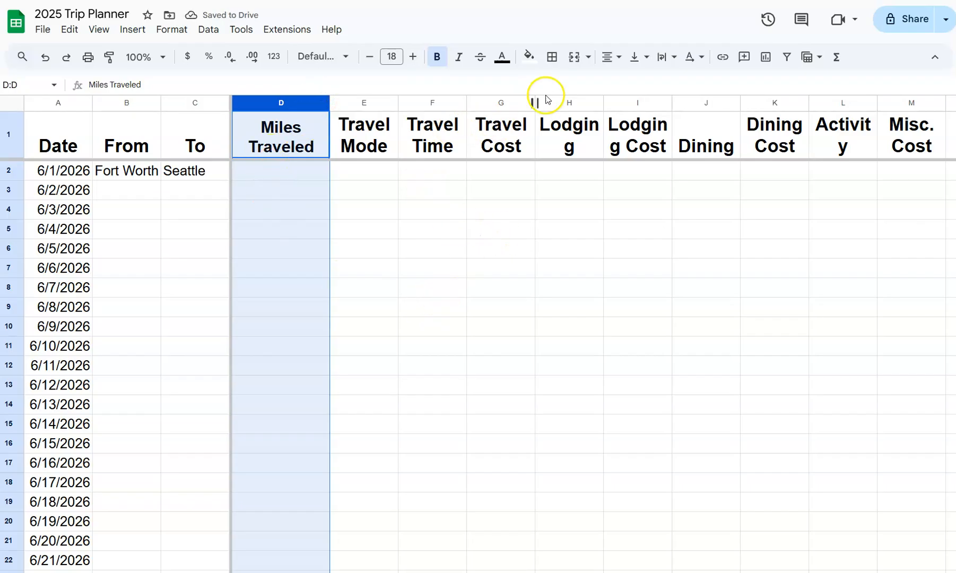
# Widen the Lodging and Lodging Cost columns until the word "Lodging" fits on one line in both headers.
pyautogui.click(563, 101)
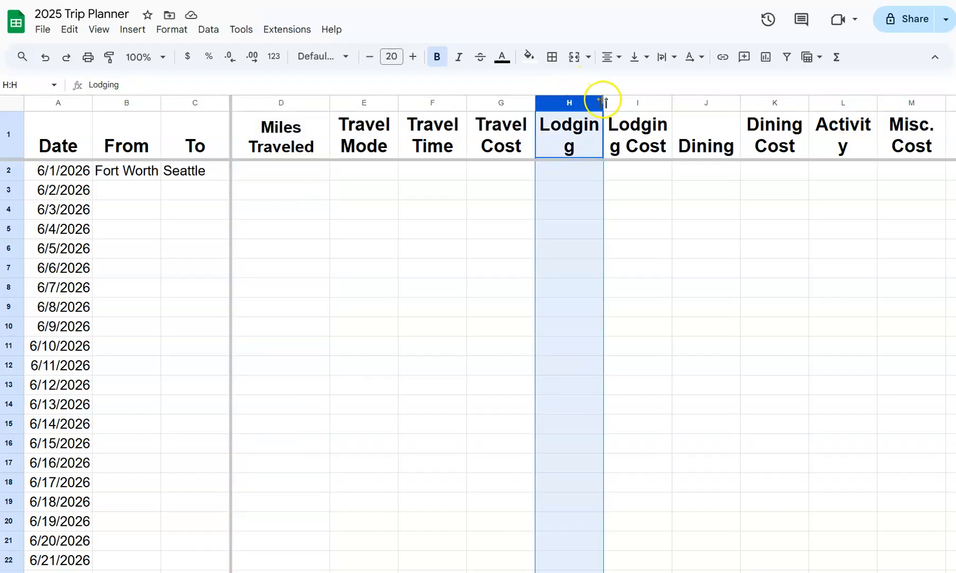
pyautogui.moveTo(604, 101); pyautogui.dragTo(619, 101)
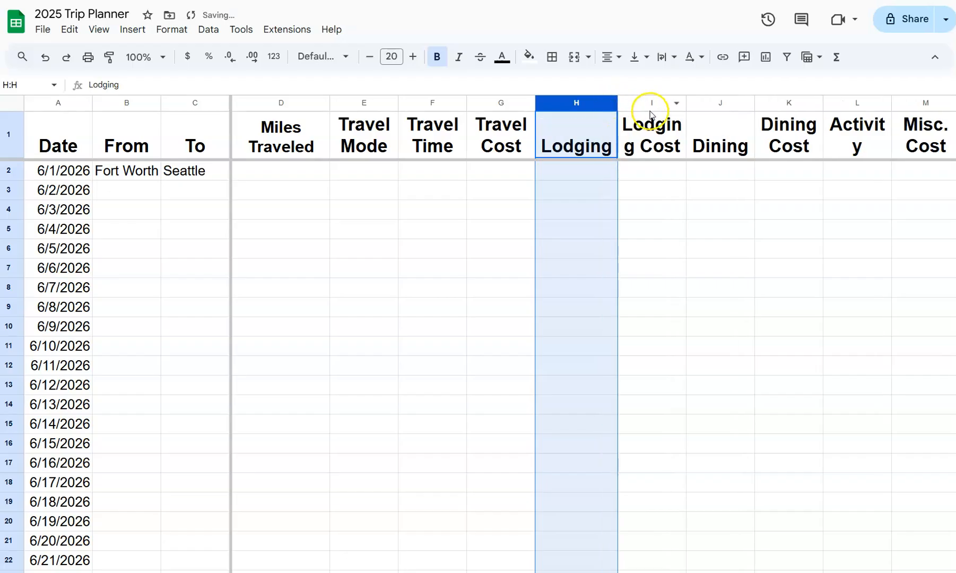
pyautogui.click(639, 101)
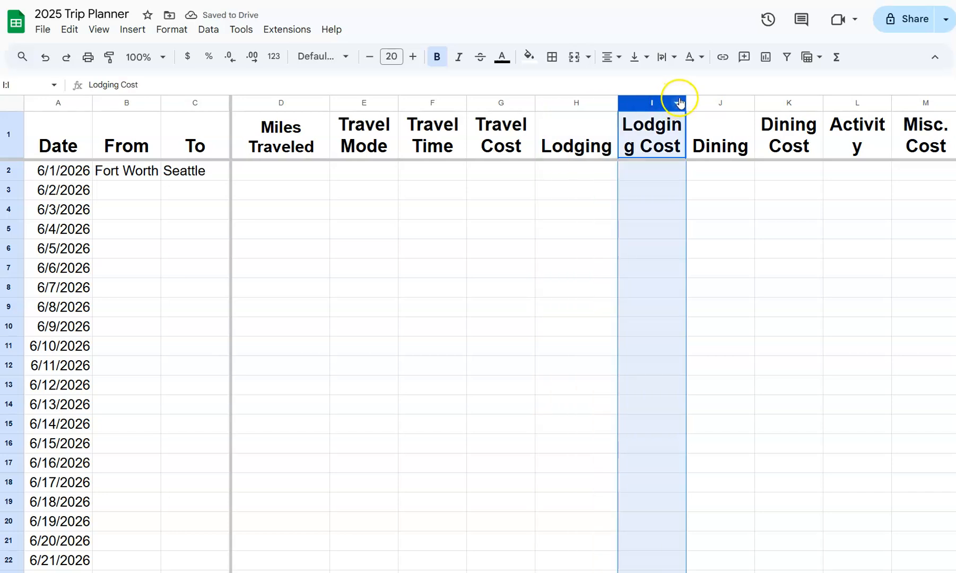
pyautogui.moveTo(687, 103); pyautogui.dragTo(699, 104)
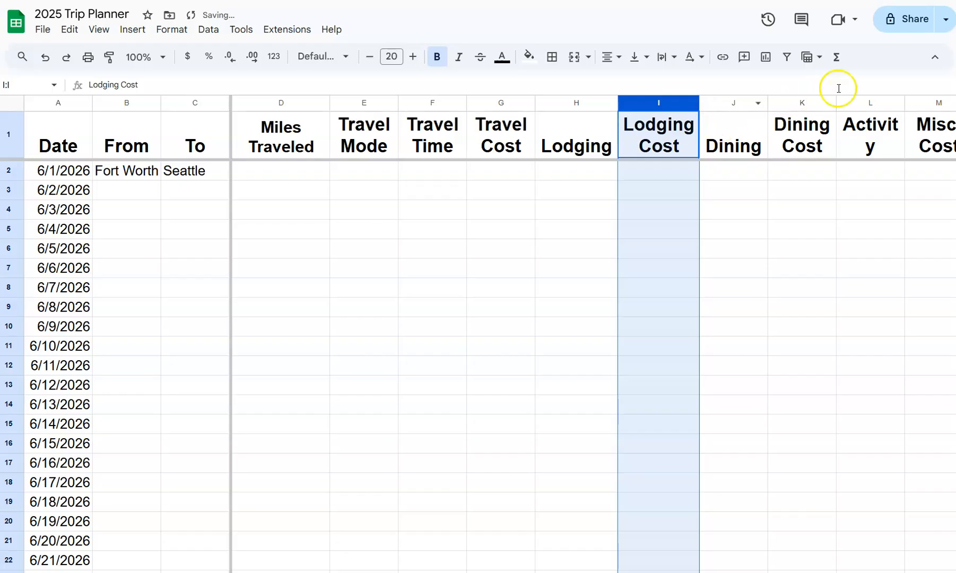
# Widen the Activity column until its header fits on one line.
pyautogui.click(865, 104)
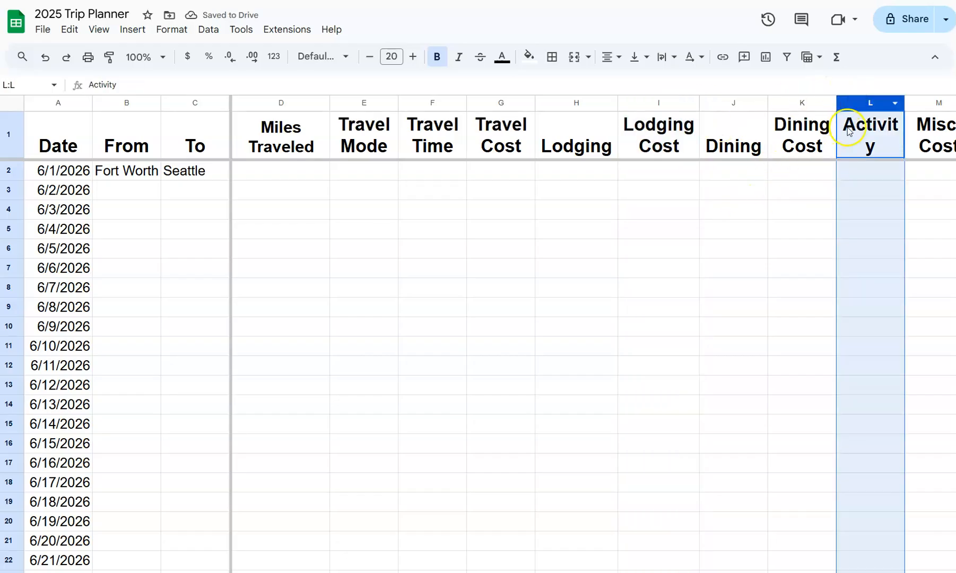
pyautogui.moveTo(905, 104); pyautogui.dragTo(917, 102)
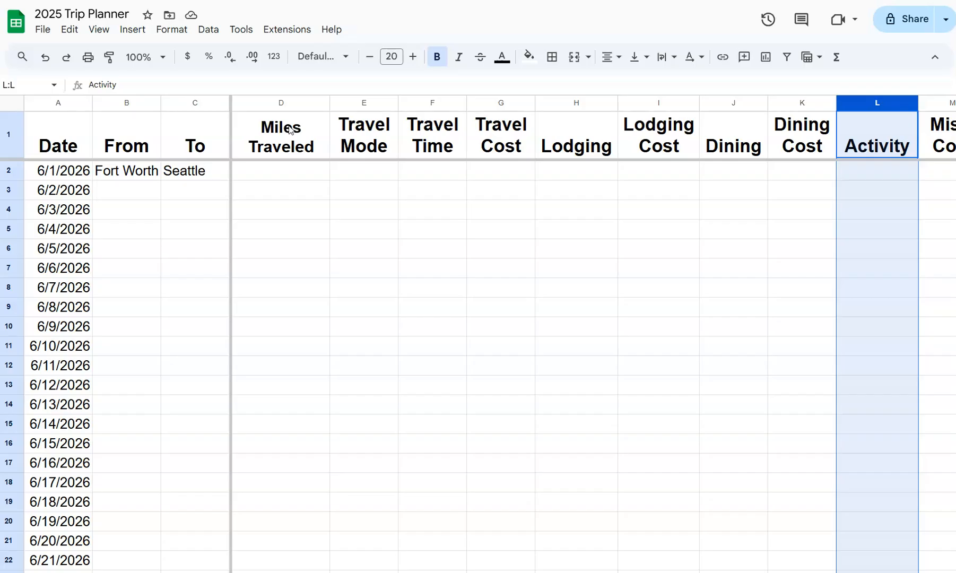
# Auto-fit the Miles Traveled, Travel Mode, Travel Time, Lodging and Activity columns to the width of their contents.
pyautogui.click(289, 133)
pyautogui.click(330, 100)
pyautogui.doubleClick(329, 102)
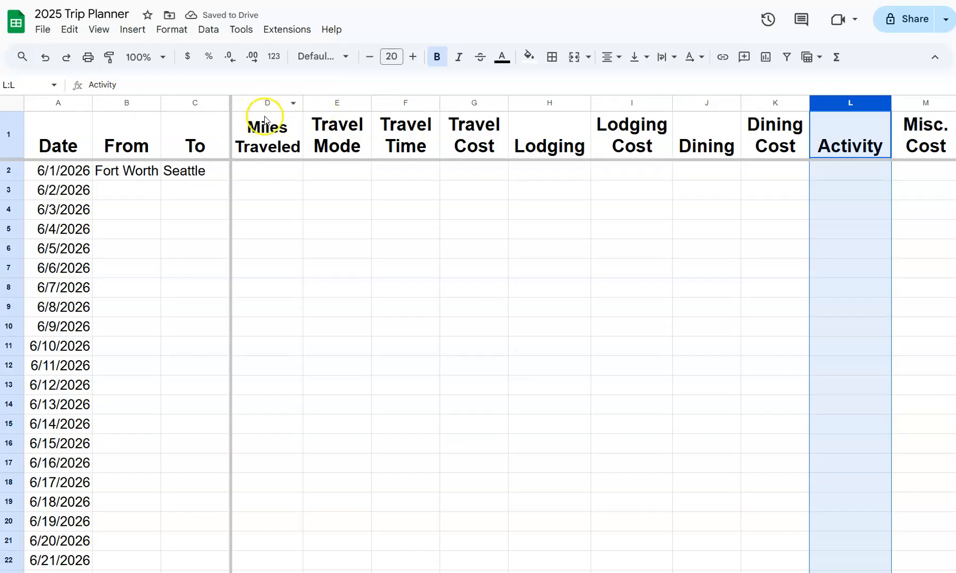
pyautogui.doubleClick(372, 101)
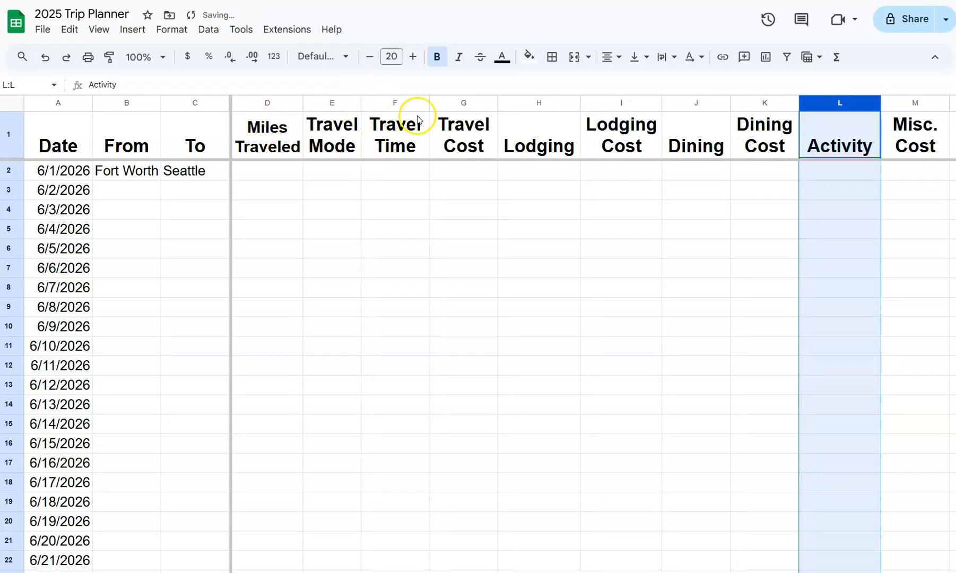
pyautogui.doubleClick(428, 106)
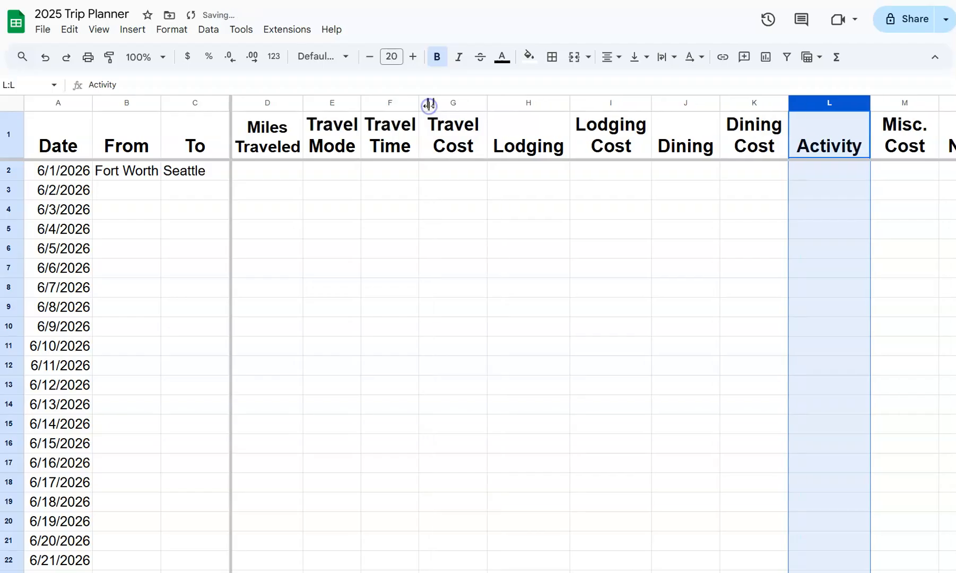
pyautogui.doubleClick(567, 103)
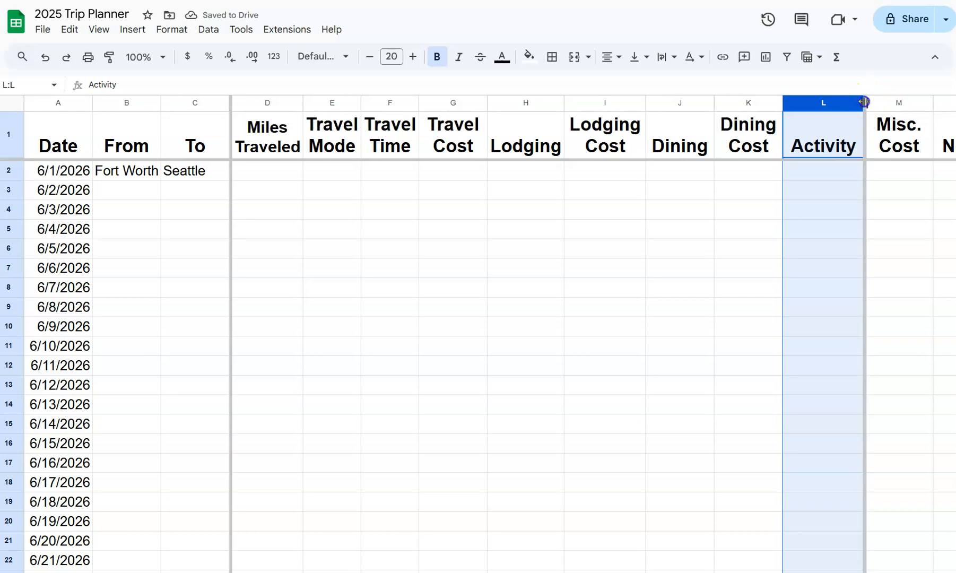
pyautogui.doubleClick(864, 102)
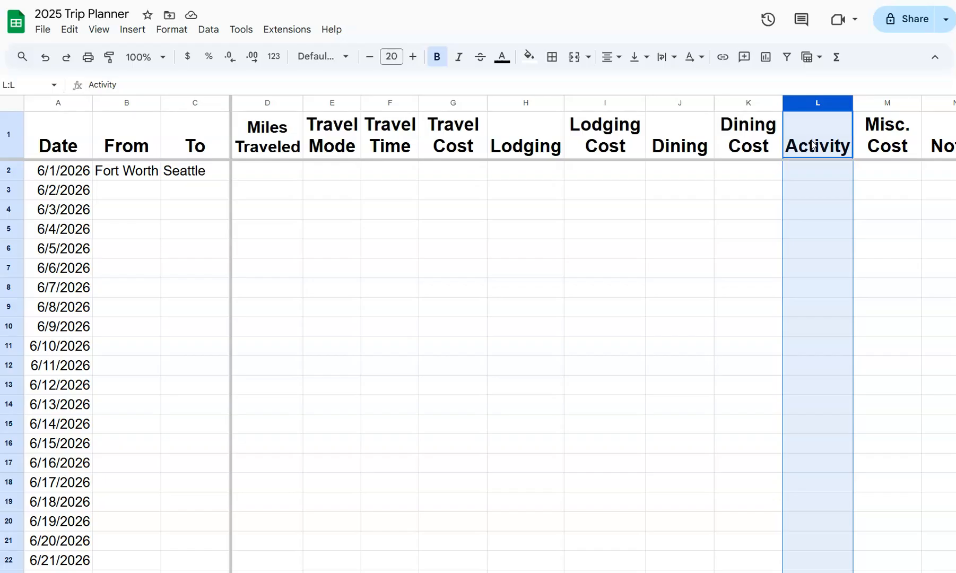
# Enter "Flying from Ft Worth to Seattle" as the activity for 6/1/2026.
pyautogui.click(811, 144)
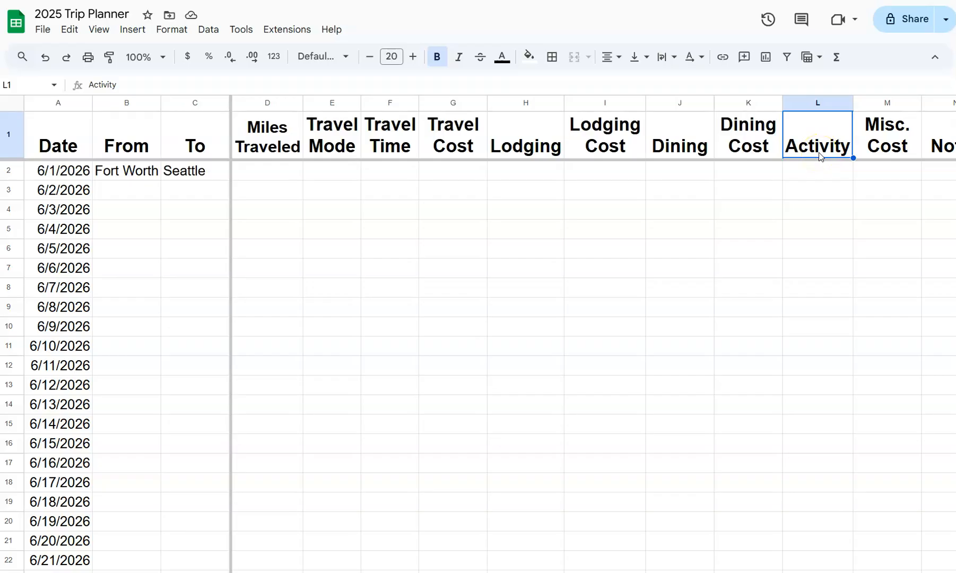
pyautogui.click(820, 170)
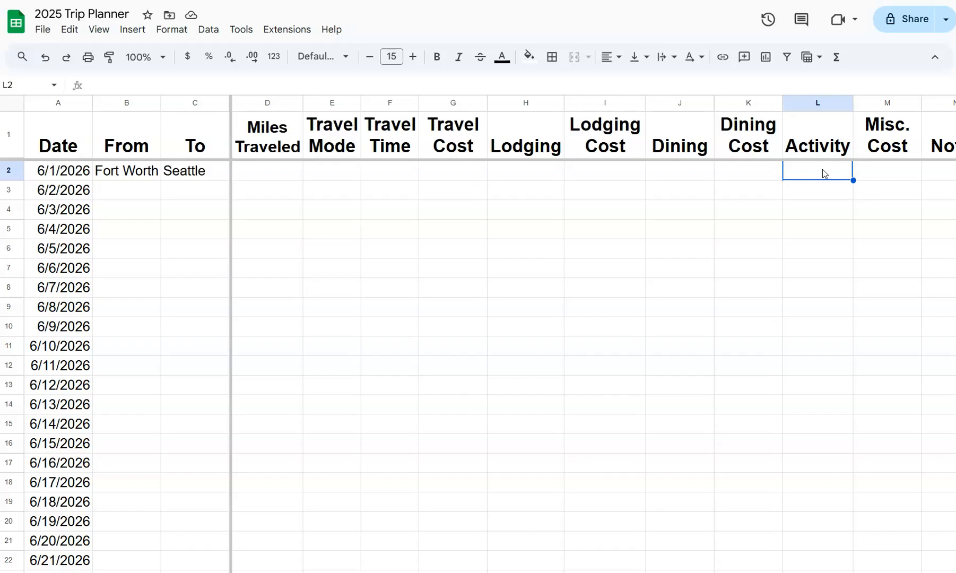
pyautogui.write('Flying from')
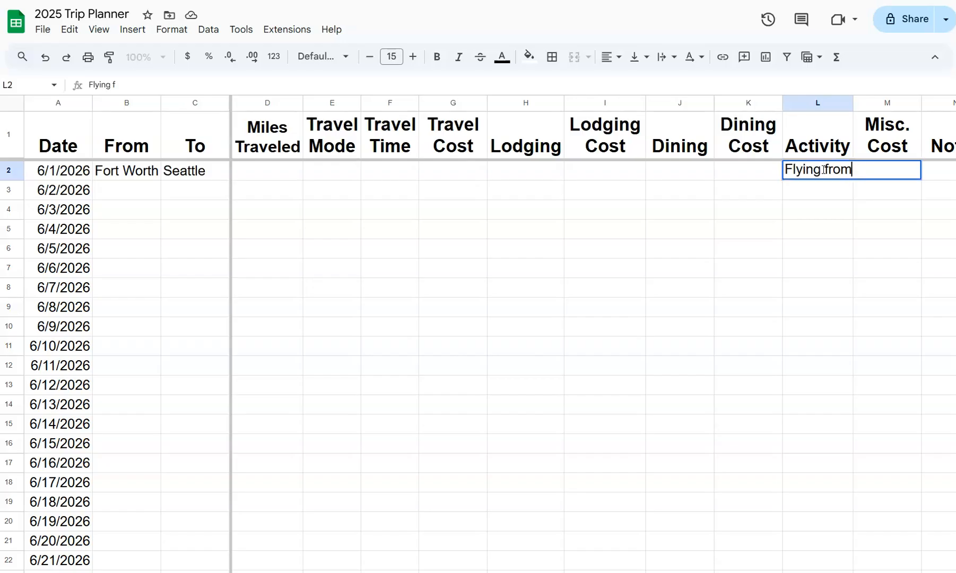
pyautogui.write(' Ft Worth to')
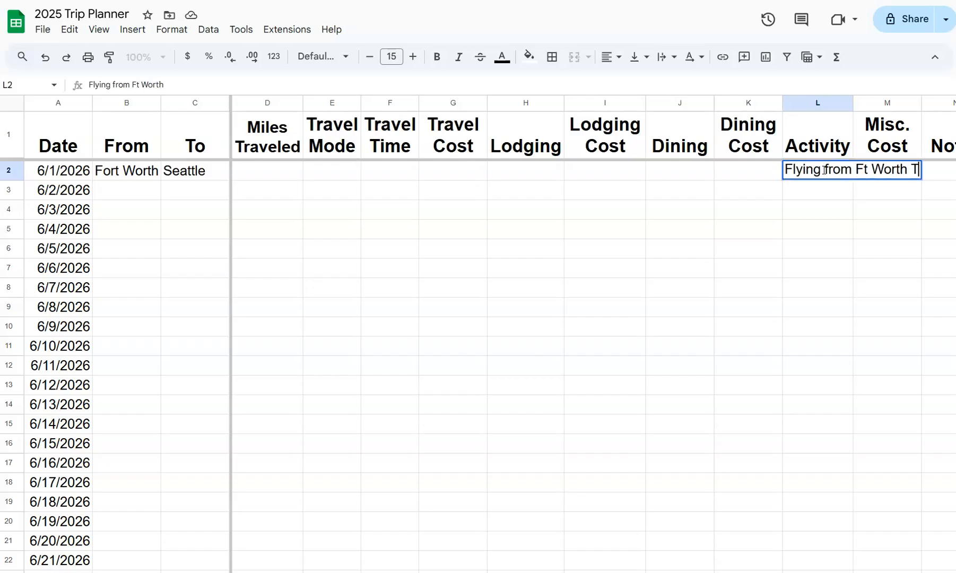
pyautogui.write(' Seattle')
pyautogui.press('Return')
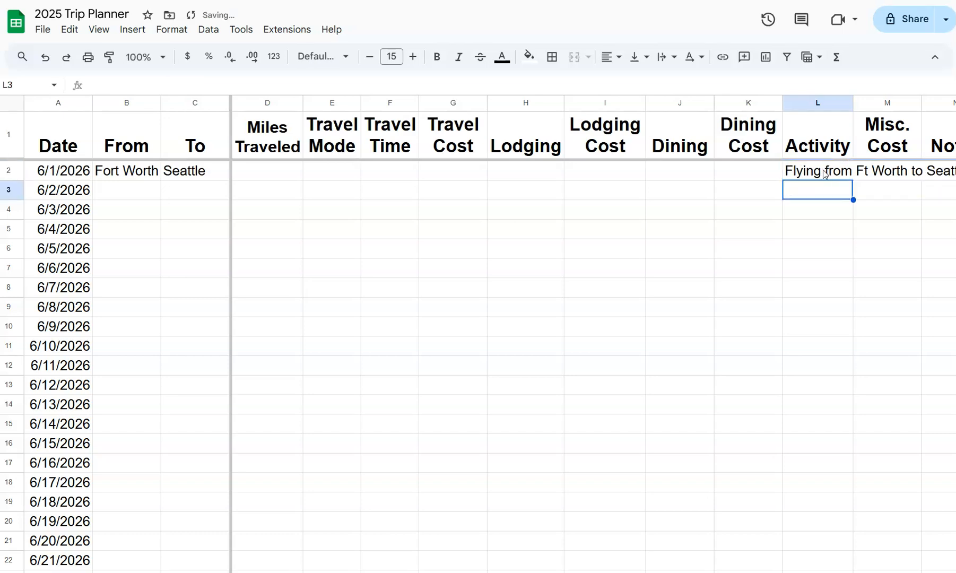
# Auto-fit the Activity column so the full flight entry fits inside its cell.
pyautogui.click(825, 174)
pyautogui.click(817, 174)
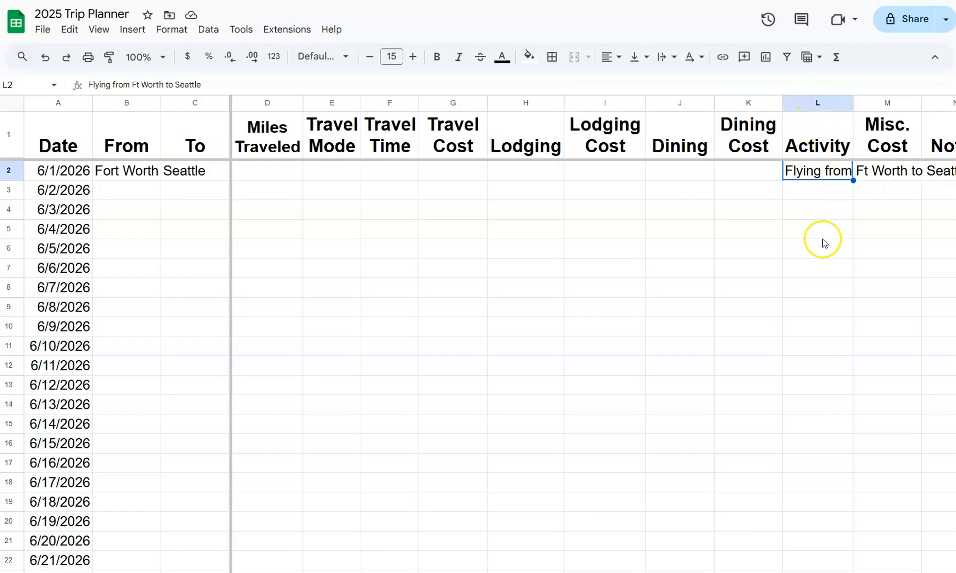
pyautogui.doubleClick(854, 103)
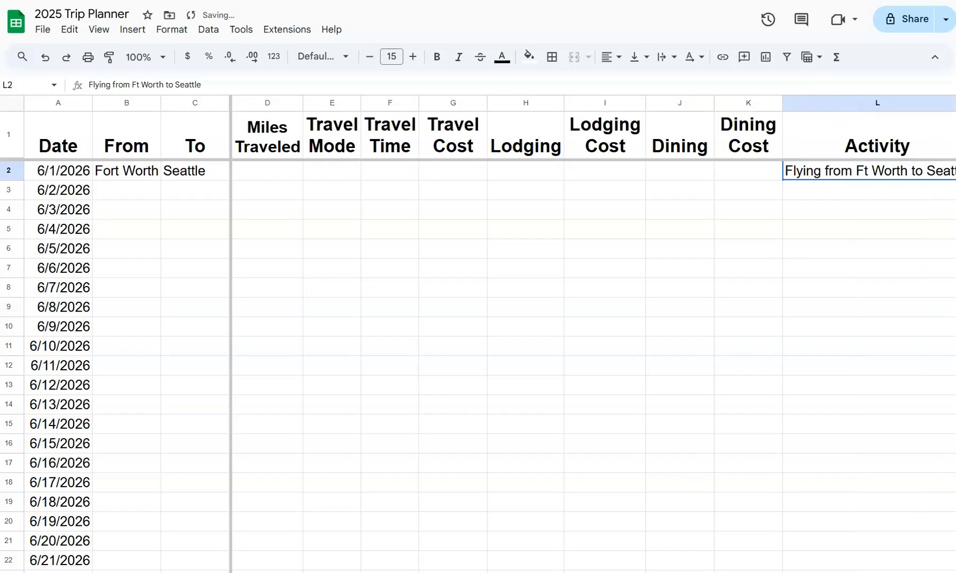
# Turn on text wrapping for the whole Activity column and narrow it slightly so the flight entry breaks onto two lines.
pyautogui.hscroll(3, 593, 318)
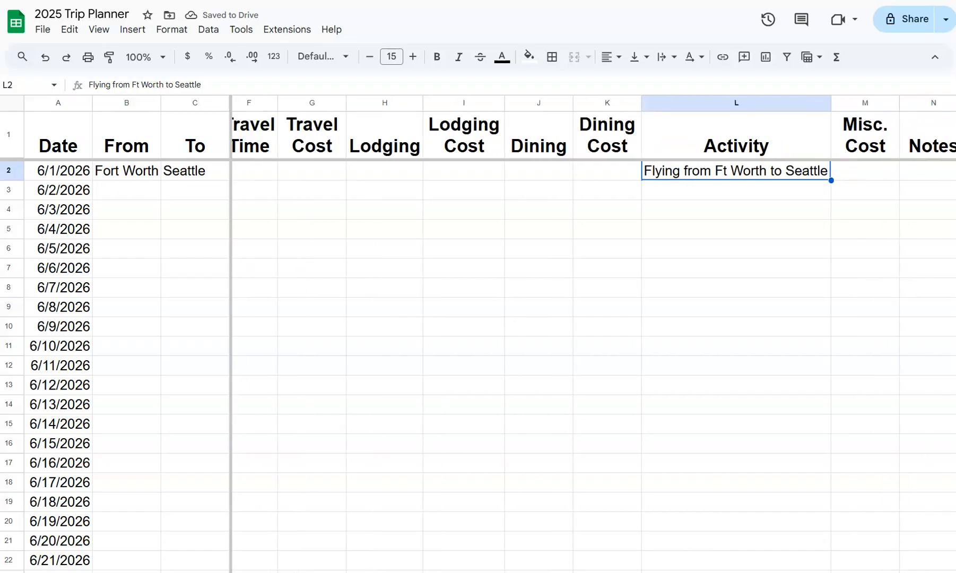
pyautogui.hscroll(1, 594, 319)
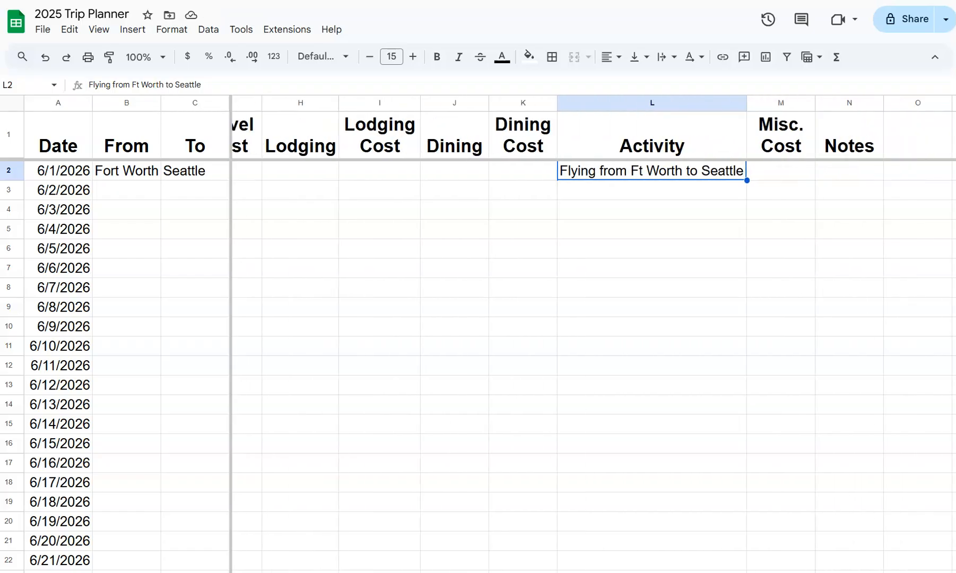
pyautogui.hscroll(-1, 593, 318)
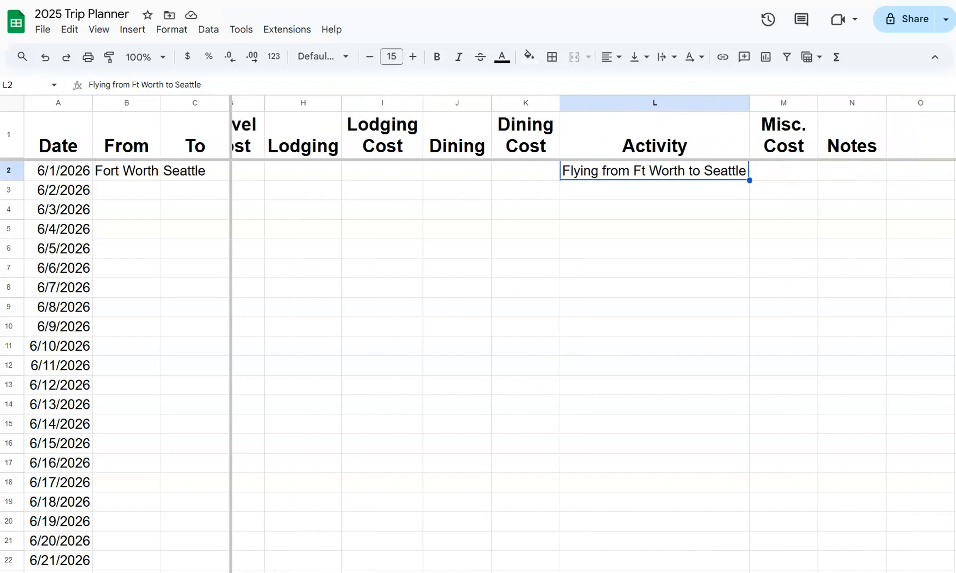
pyautogui.hscroll(-1, 593, 319)
pyautogui.hscroll(-2, 593, 318)
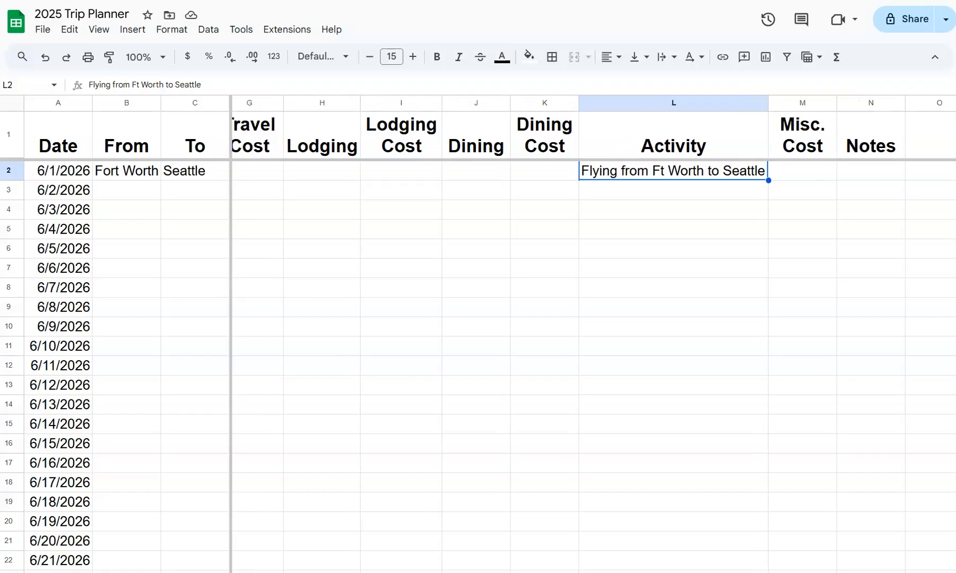
pyautogui.hscroll(-1, 593, 319)
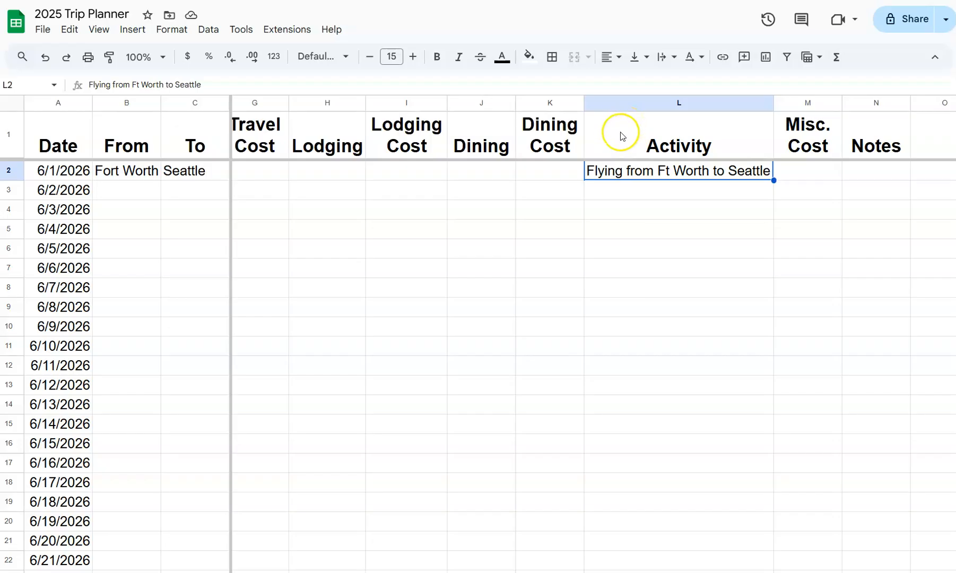
pyautogui.click(633, 99)
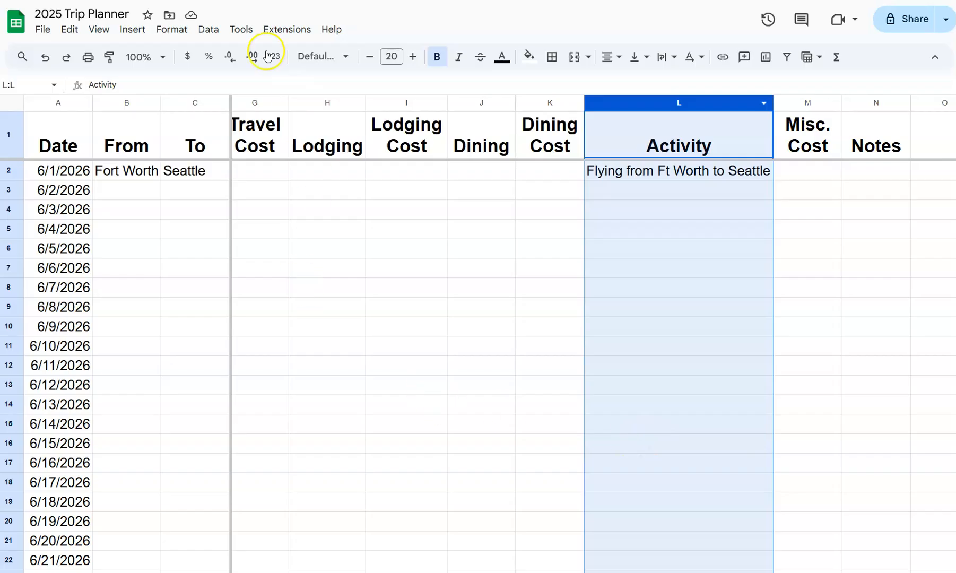
pyautogui.click(170, 32)
pyautogui.moveTo(243, 152)
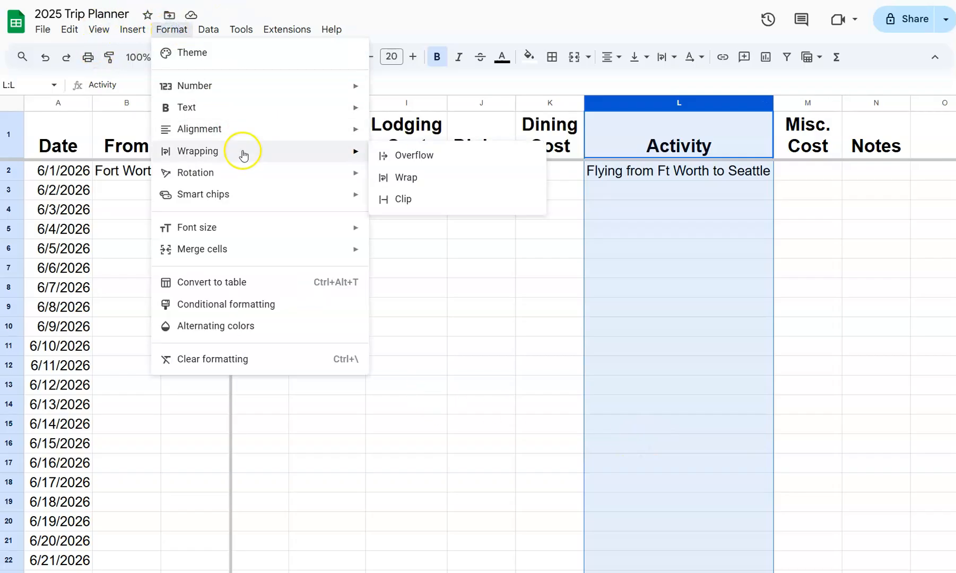
pyautogui.click(404, 178)
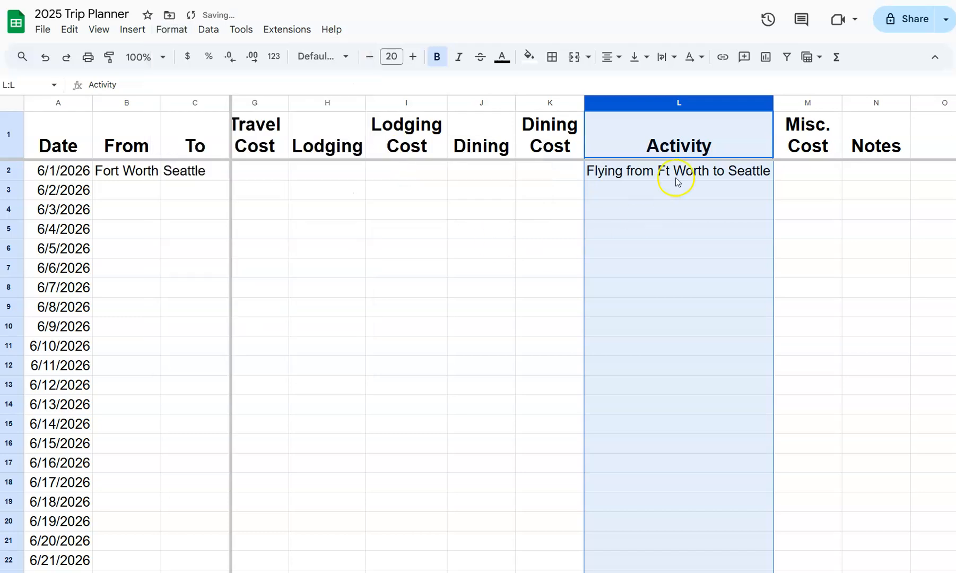
pyautogui.moveTo(773, 103); pyautogui.dragTo(760, 102)
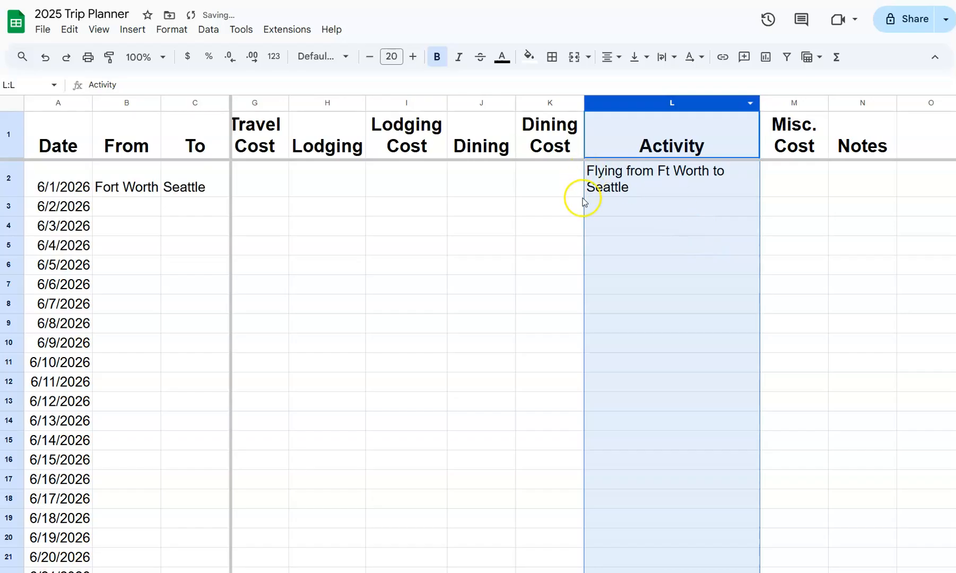
pyautogui.click(619, 227)
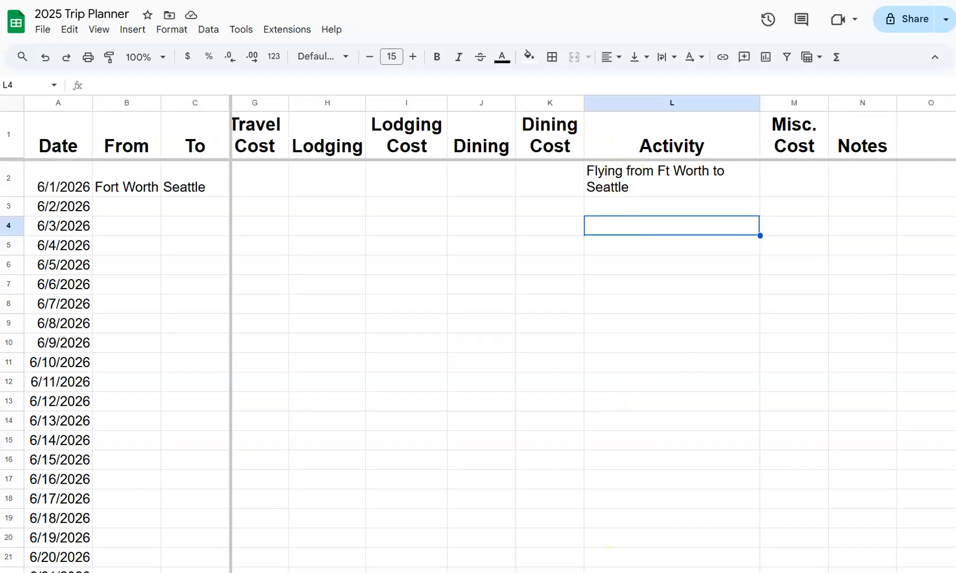
# Format the whole Date column with the custom date format that shows abbreviated month and day, like Aug-5.
pyautogui.hscroll(-4, 594, 367)
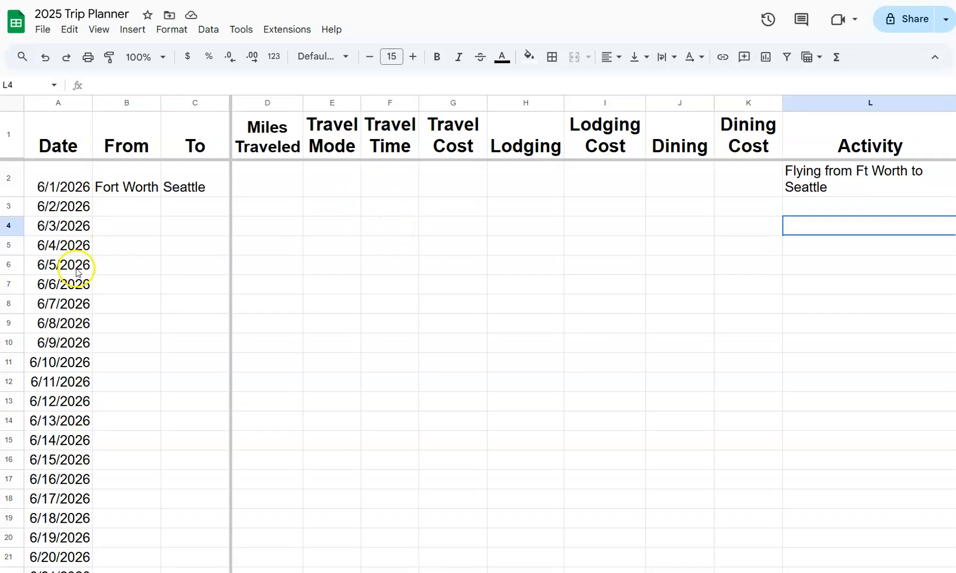
pyautogui.click(57, 183)
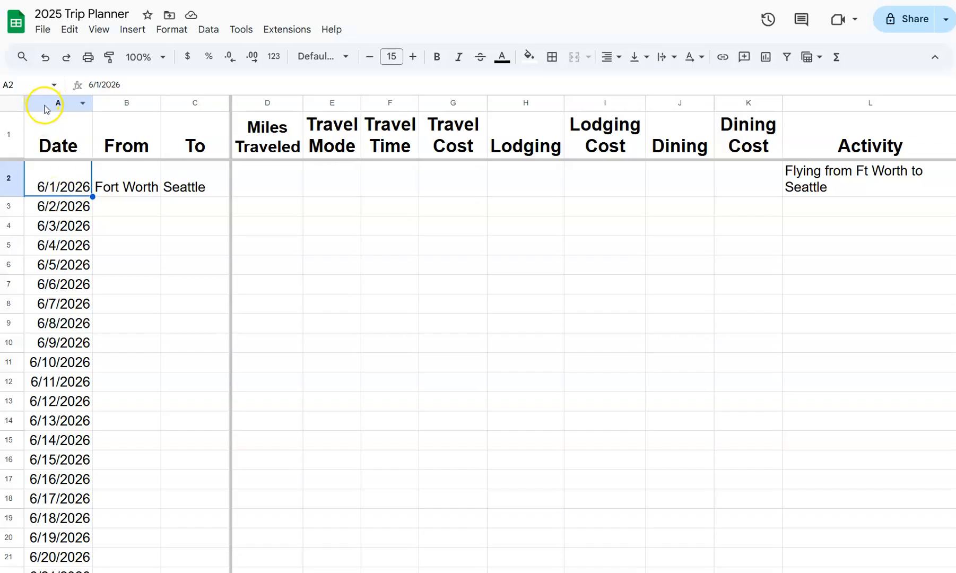
pyautogui.click(44, 104)
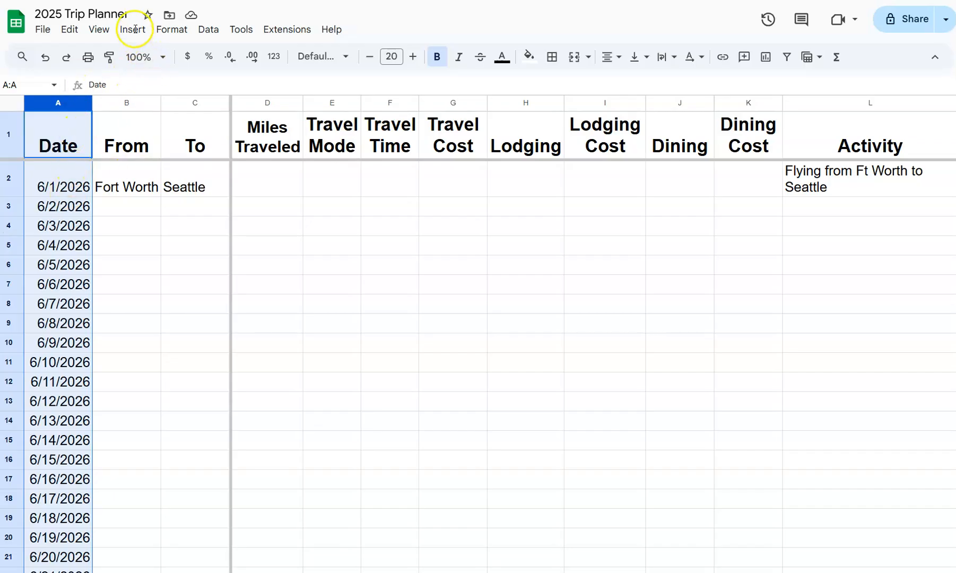
pyautogui.click(169, 33)
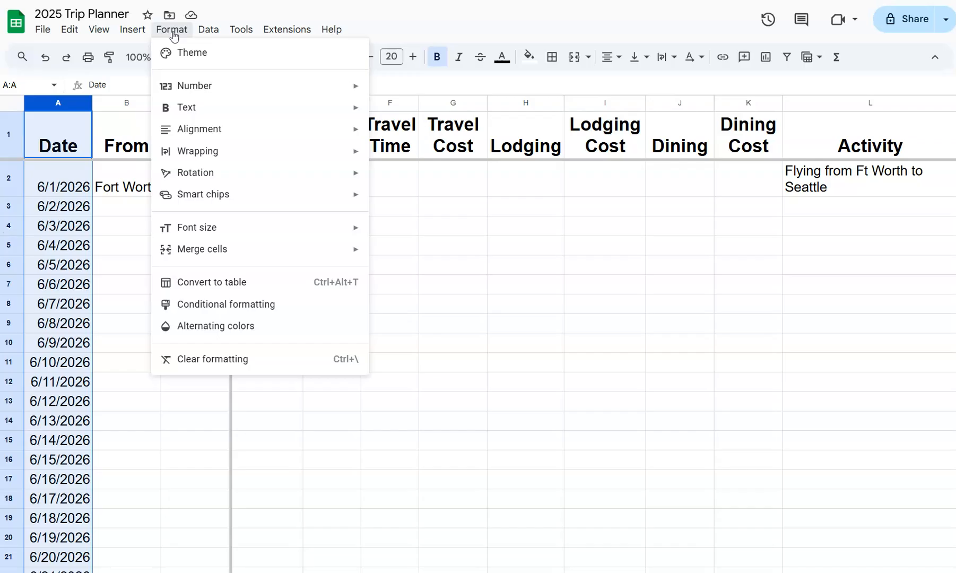
pyautogui.moveTo(190, 90)
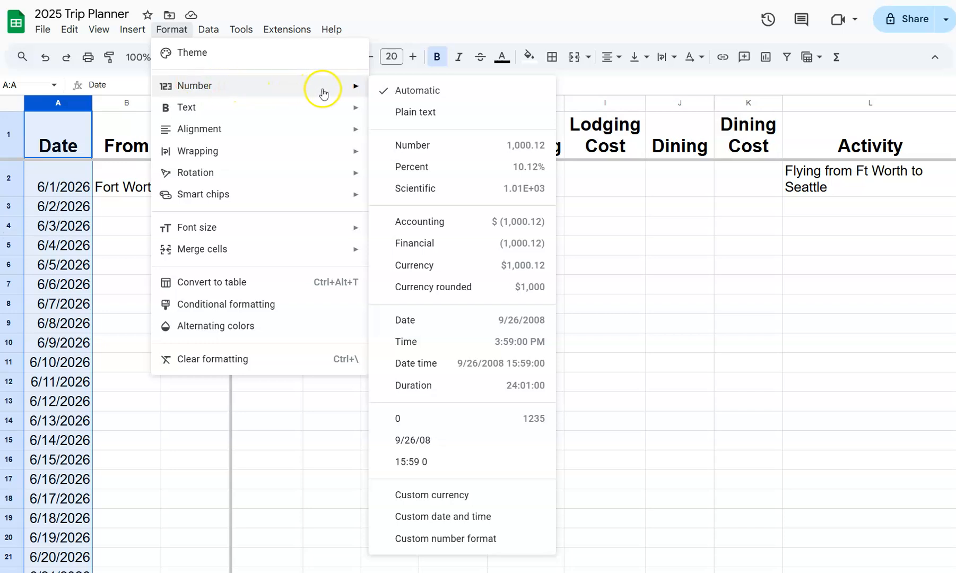
pyautogui.click(427, 97)
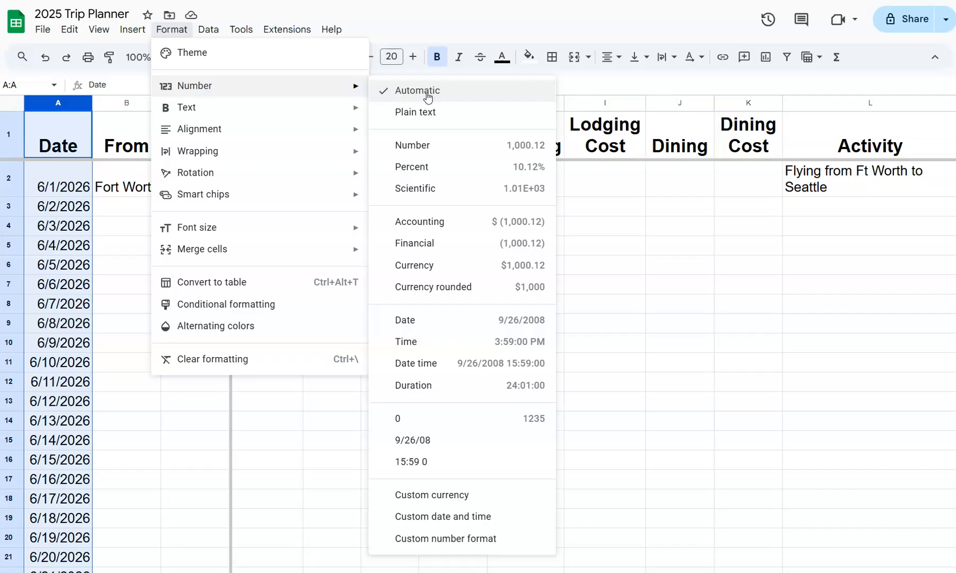
pyautogui.click(427, 92)
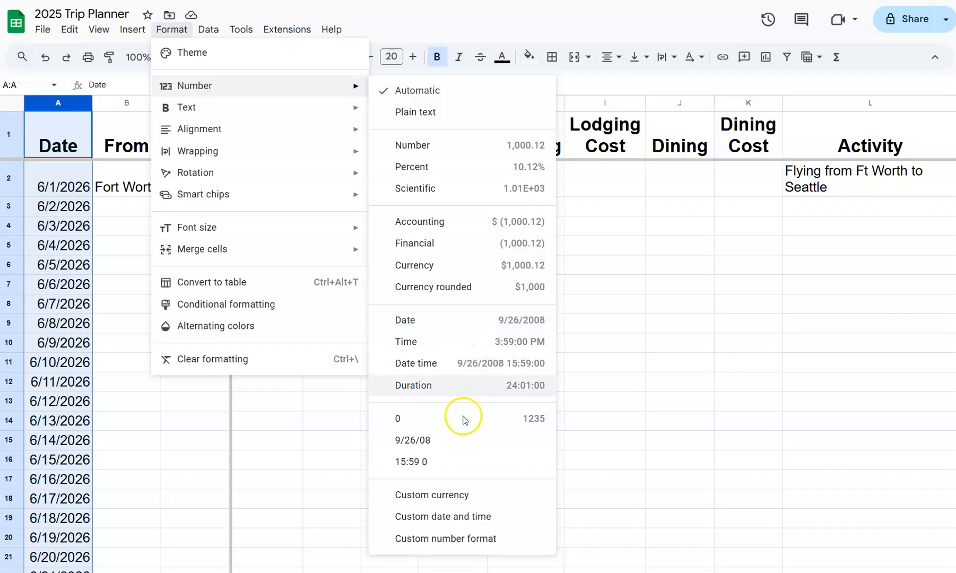
pyautogui.click(458, 525)
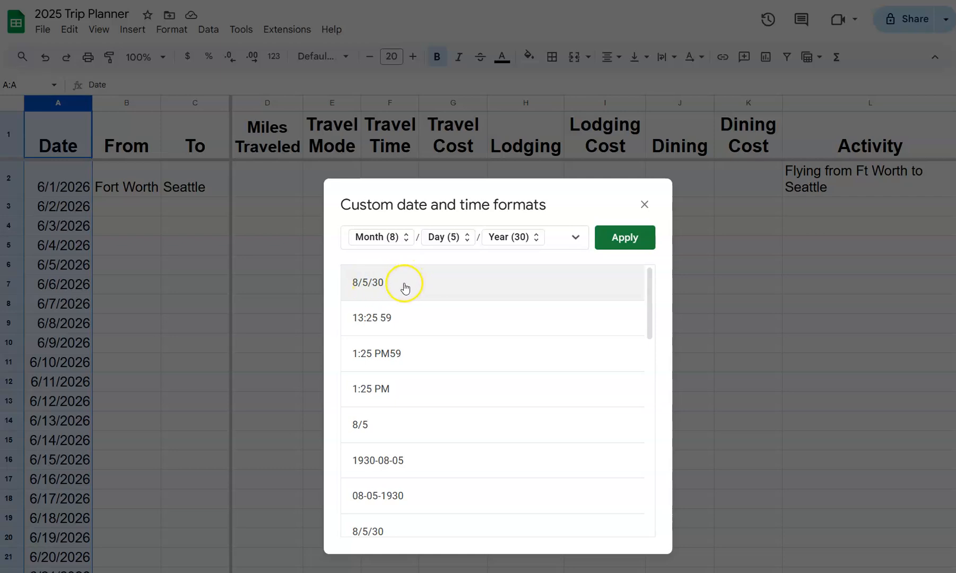
pyautogui.scroll(-3, 443, 409)
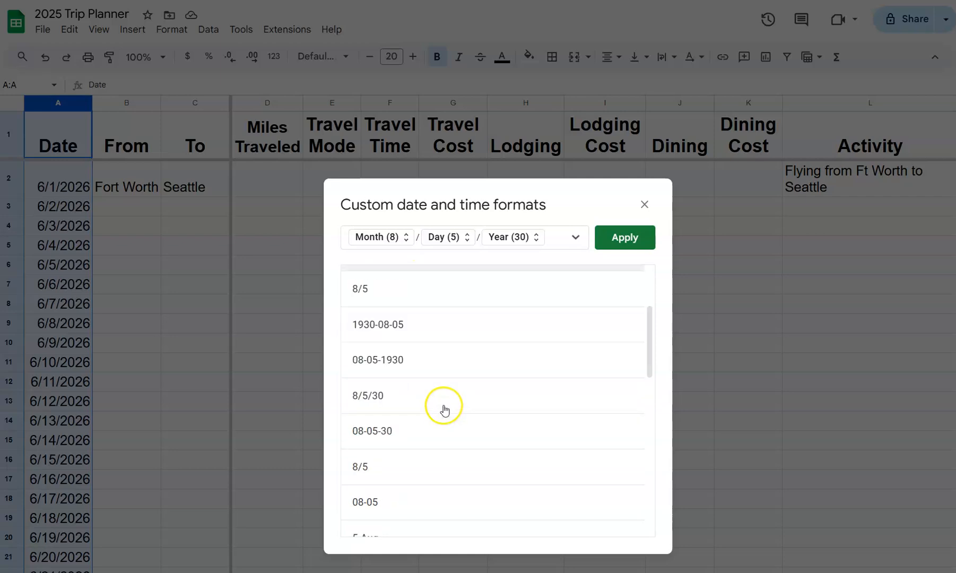
pyautogui.scroll(-3, 444, 407)
pyautogui.scroll(-2, 444, 407)
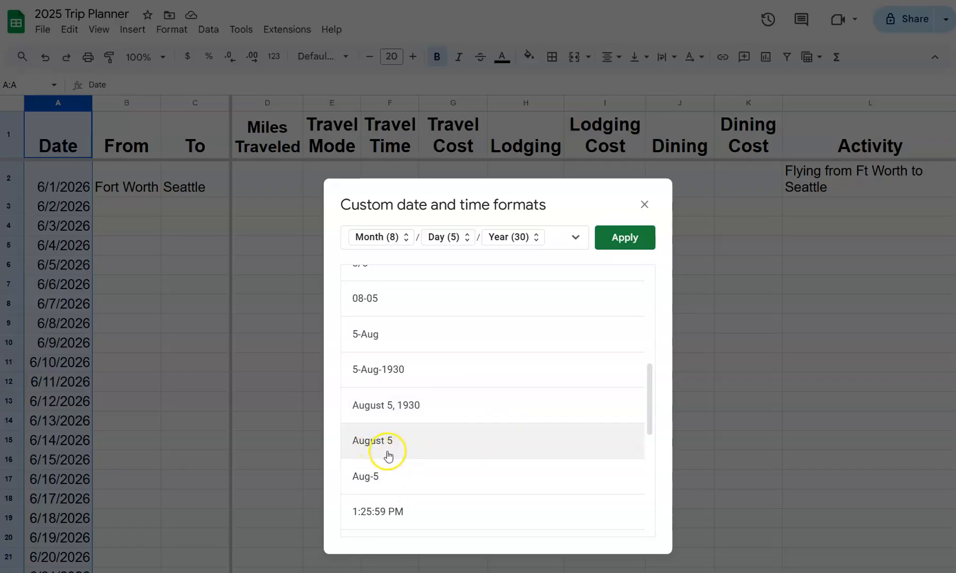
pyautogui.click(407, 486)
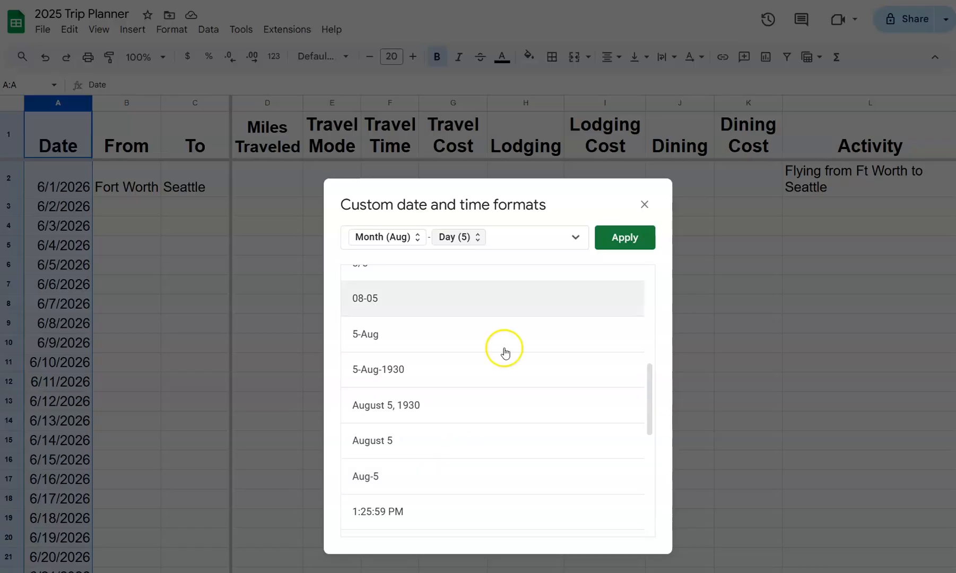
pyautogui.click(609, 243)
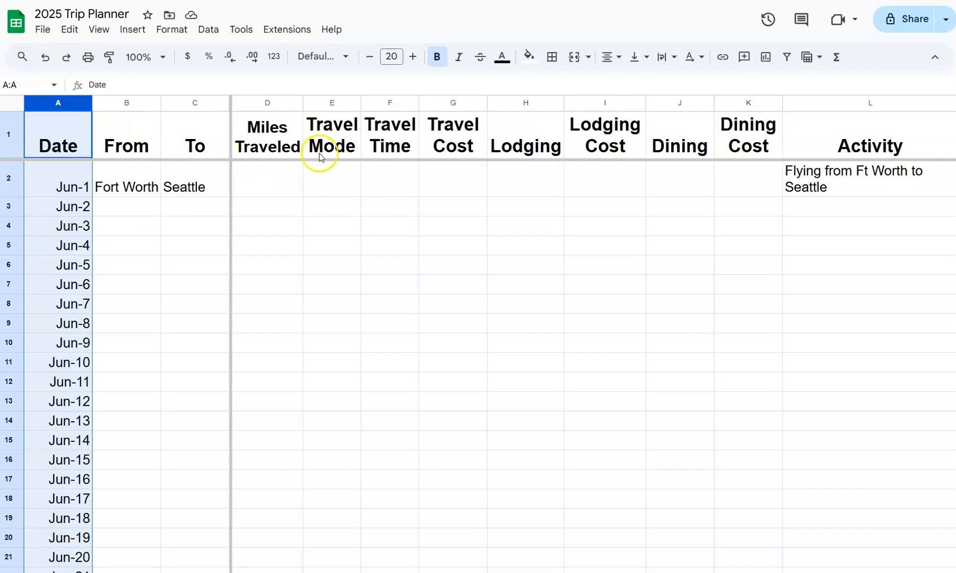
# Copy the Travel Mode header's formatting onto the Miles Traveled header and widen that column slightly so the heading fits on two lines.
pyautogui.click(268, 139)
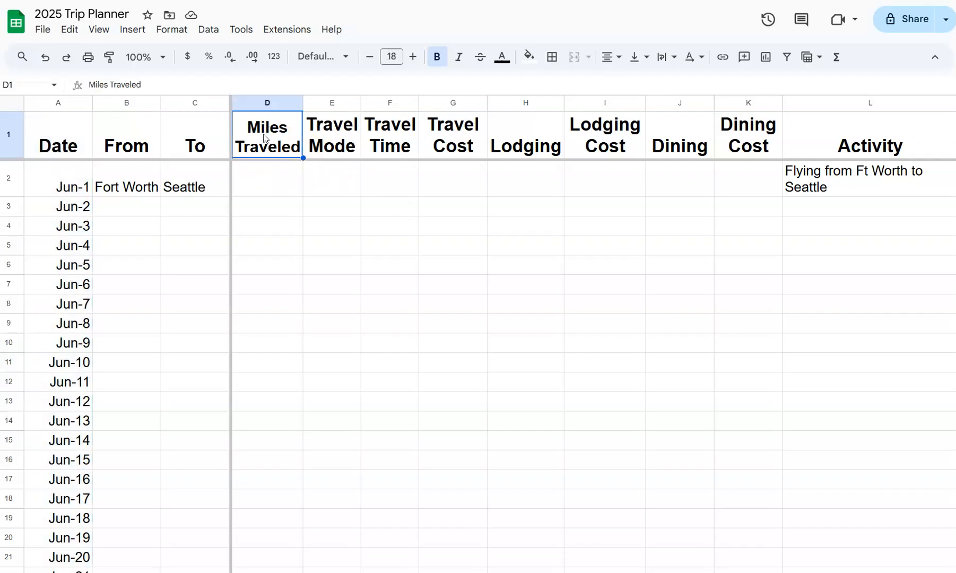
pyautogui.click(340, 149)
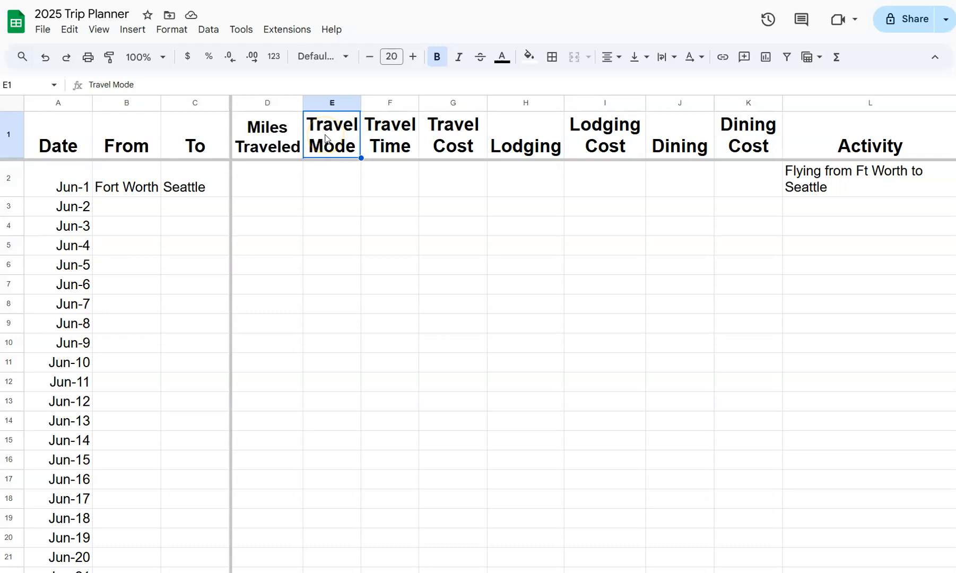
pyautogui.click(336, 147)
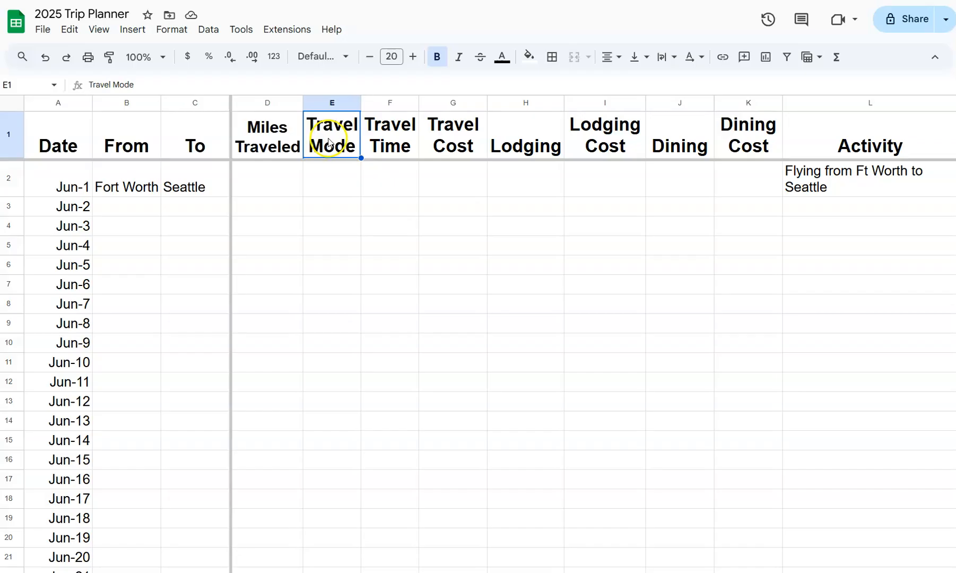
pyautogui.click(109, 56)
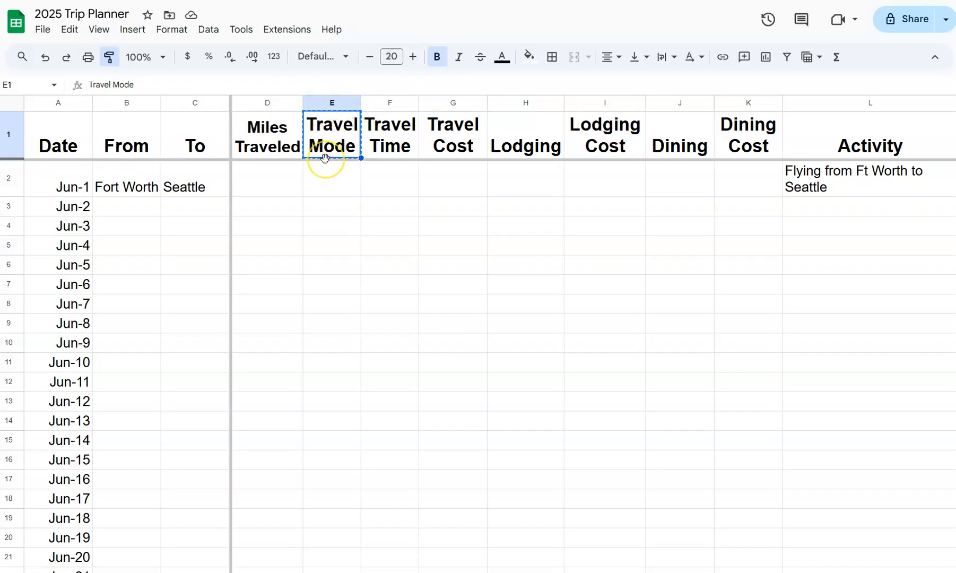
pyautogui.click(262, 138)
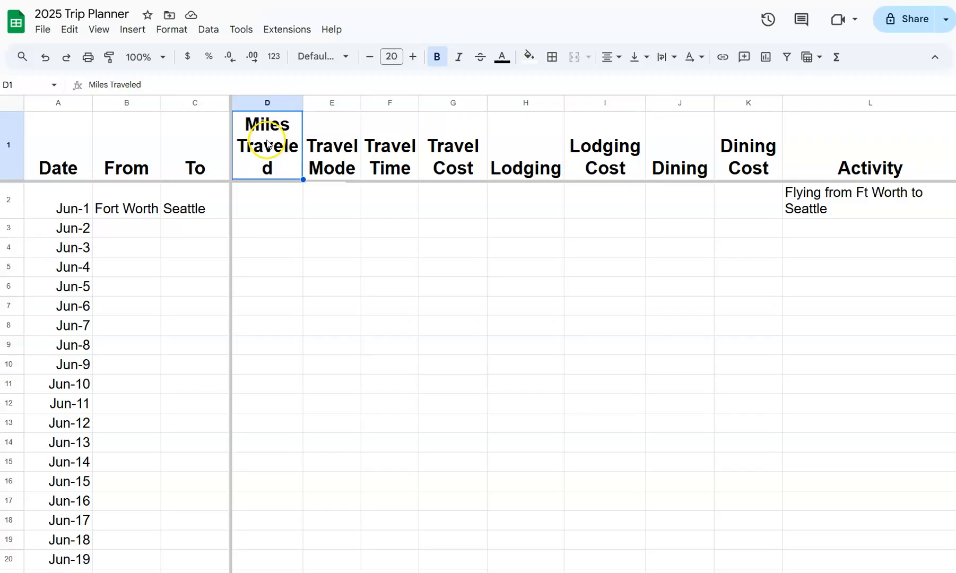
pyautogui.moveTo(302, 105); pyautogui.dragTo(313, 104)
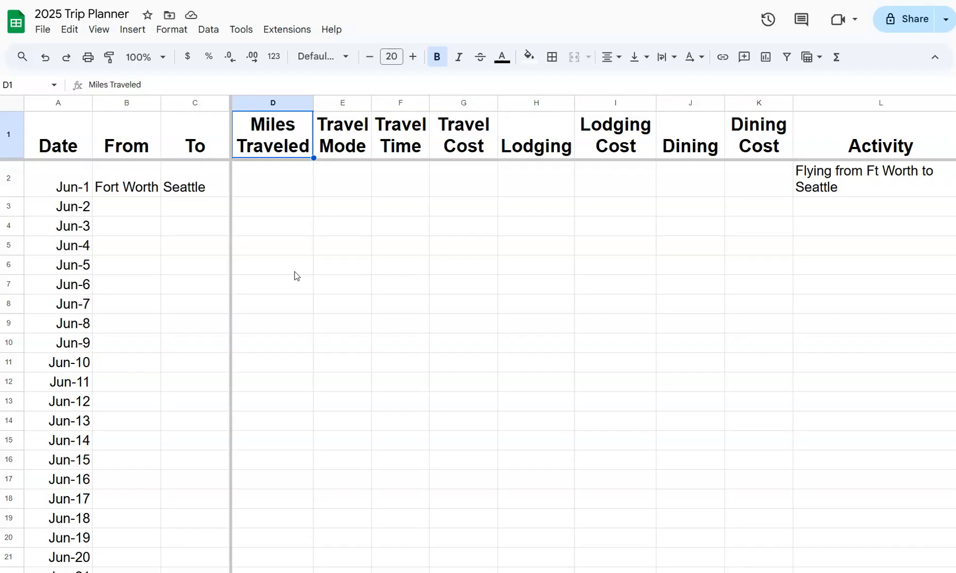
pyautogui.click(311, 276)
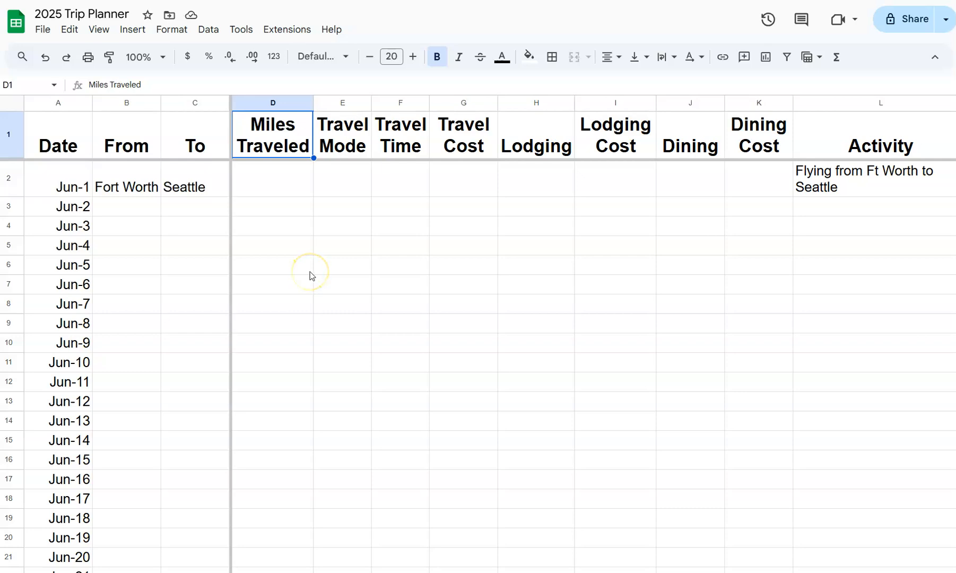